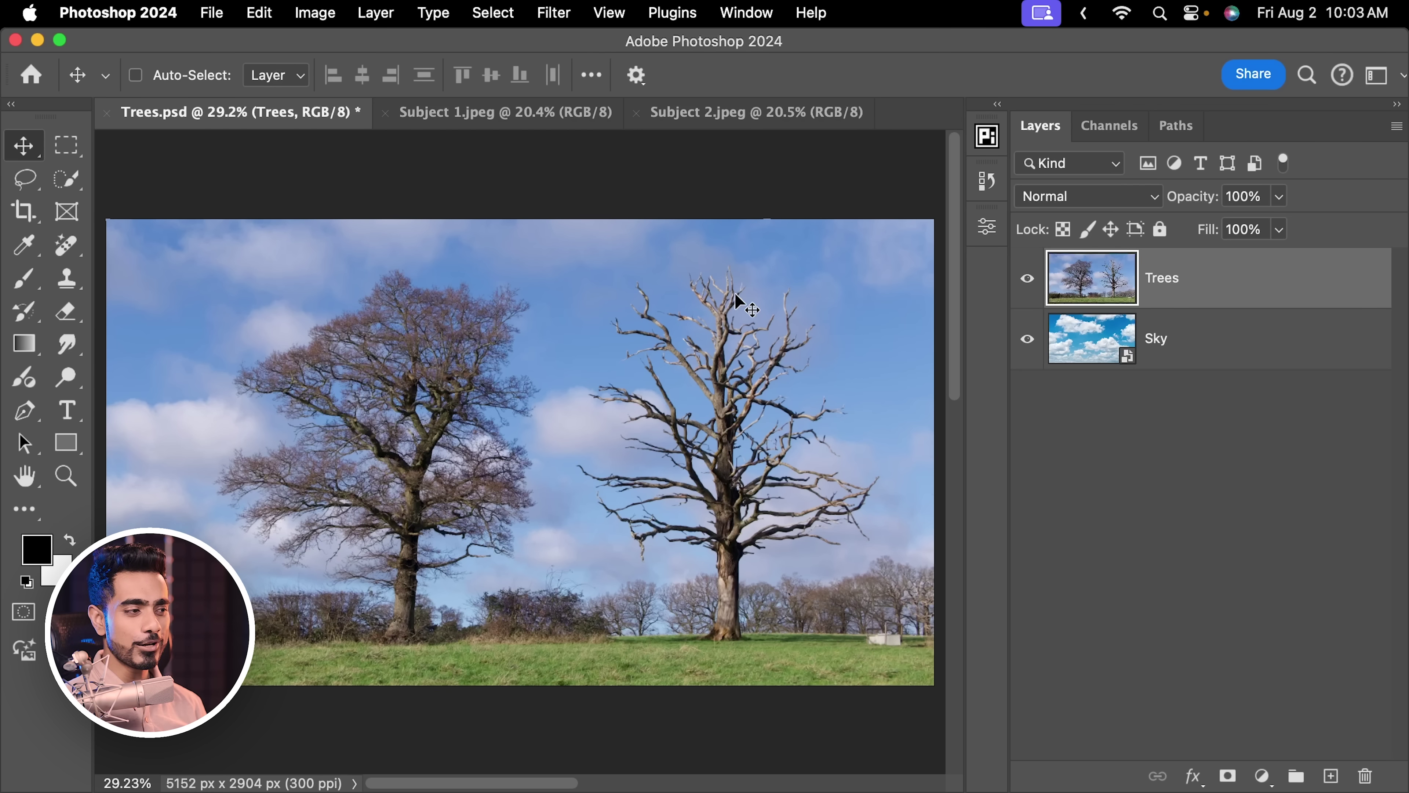
Hide the Trees layer to view the Sky layer beneath it, and show the Trees layer again.
scroll(760, 388, "up", 5)
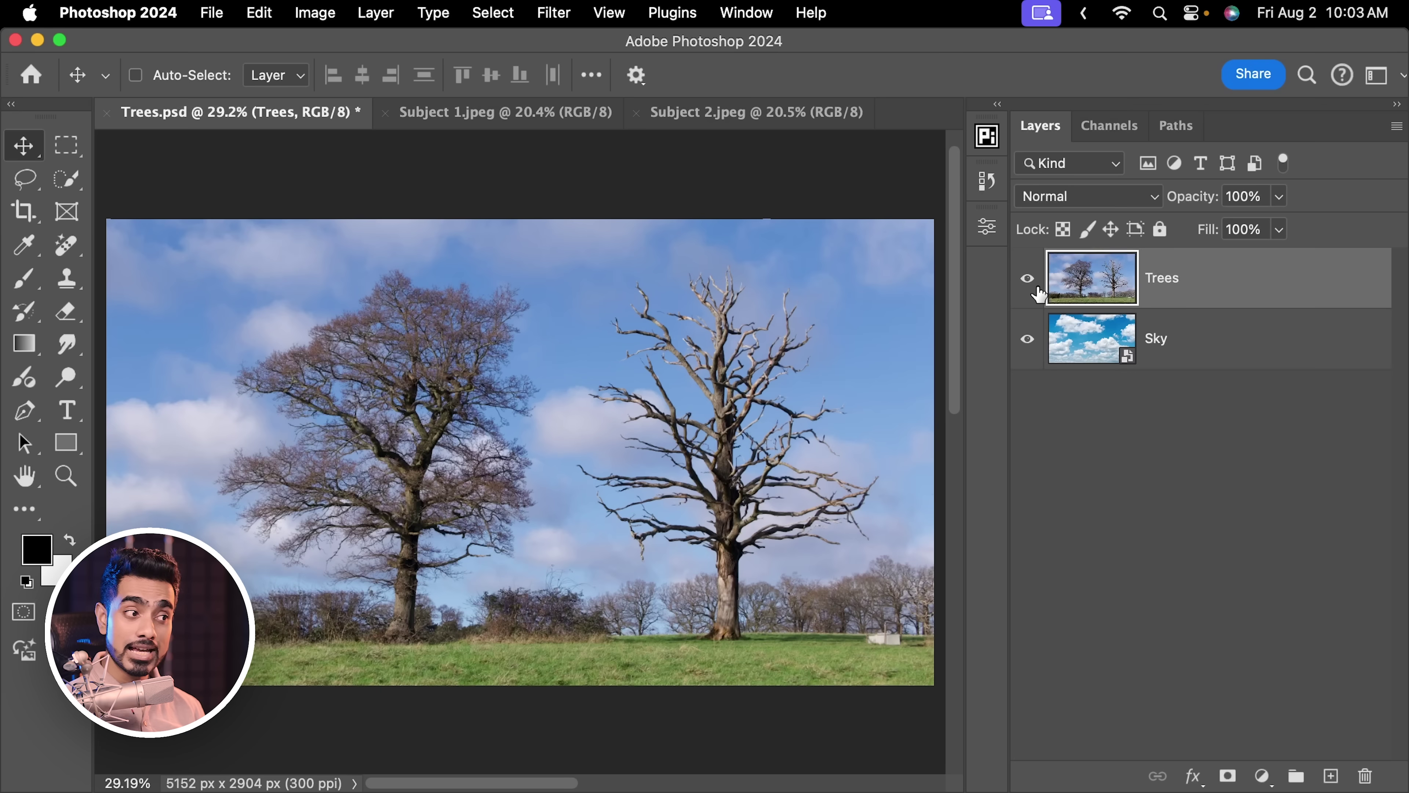
left_click(1027, 278)
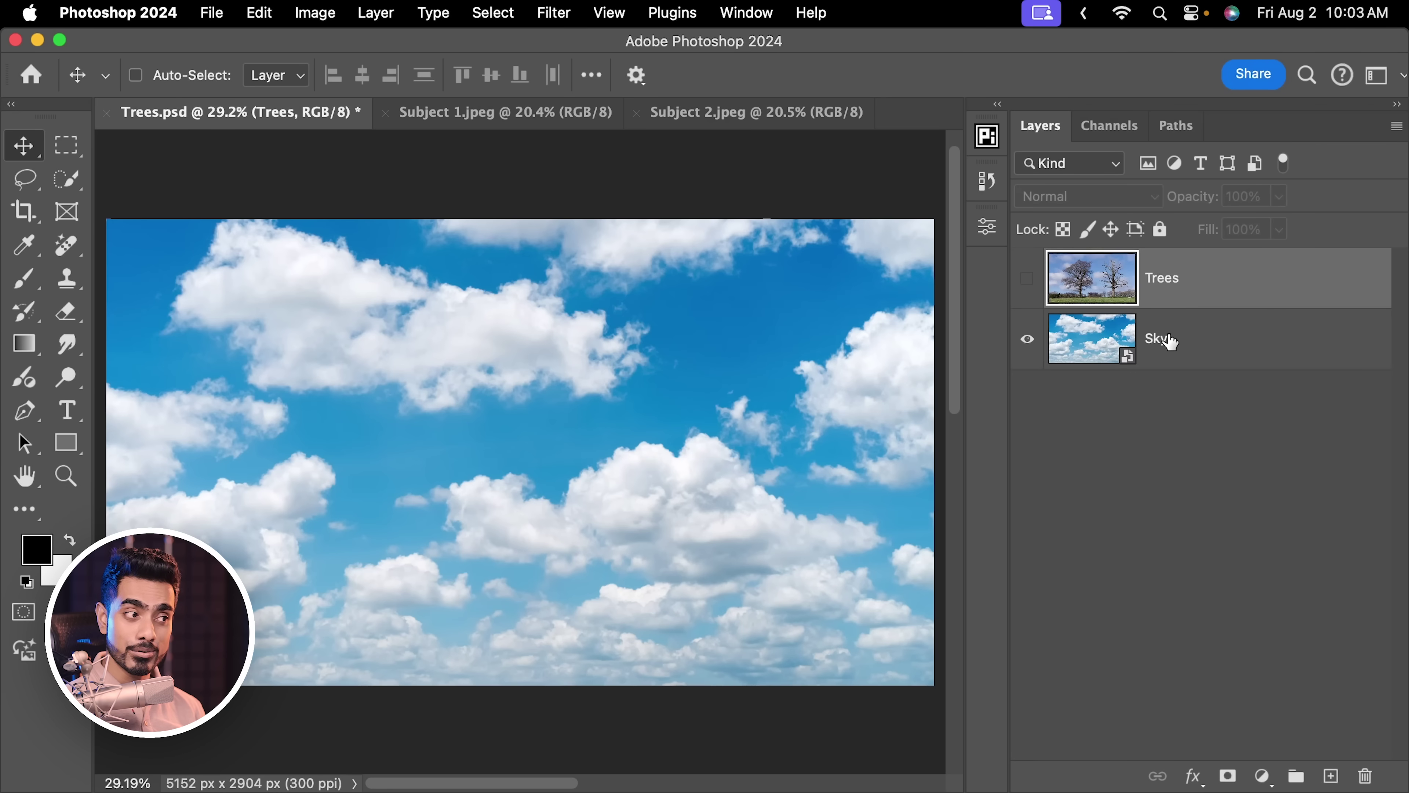
left_click(1170, 342)
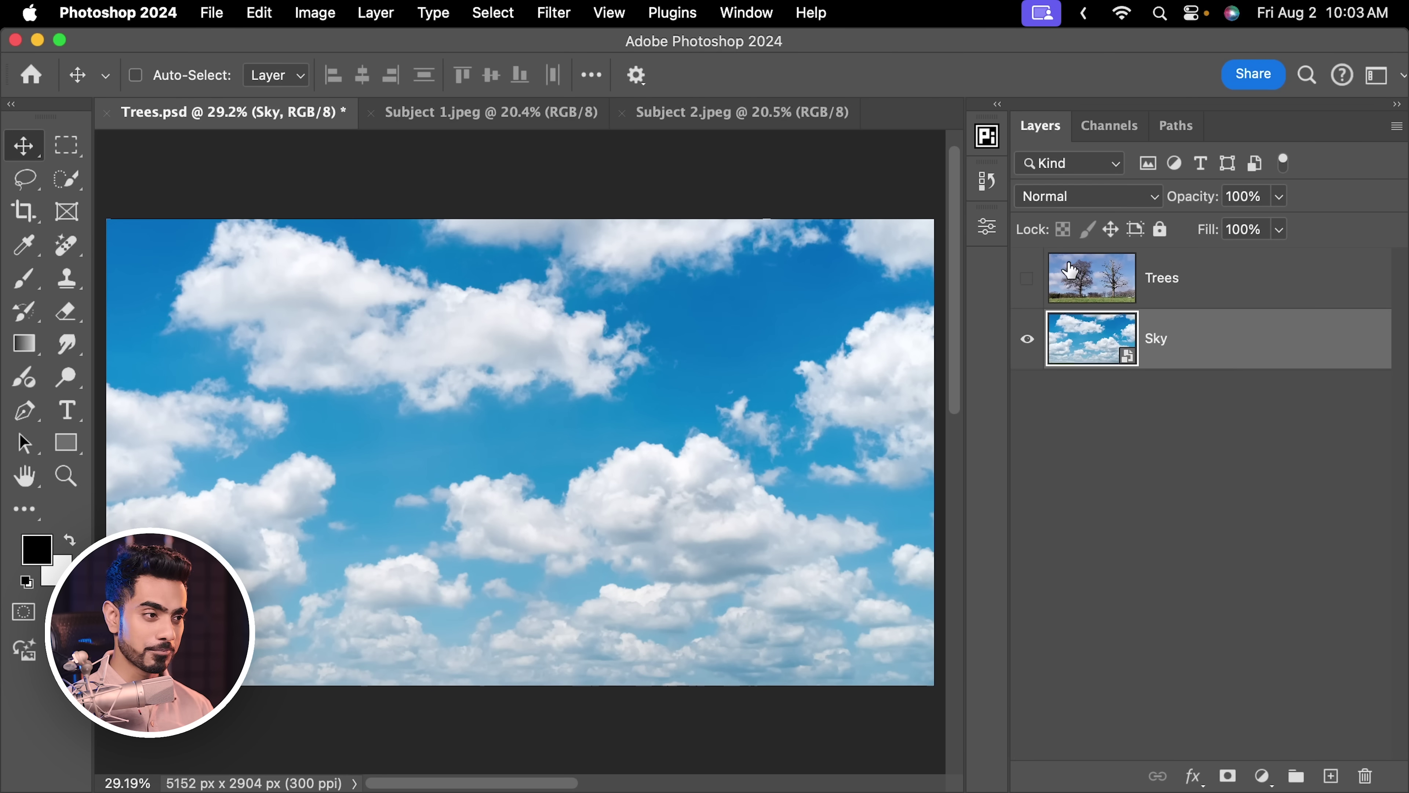
left_click(1111, 288)
left_click(1027, 281)
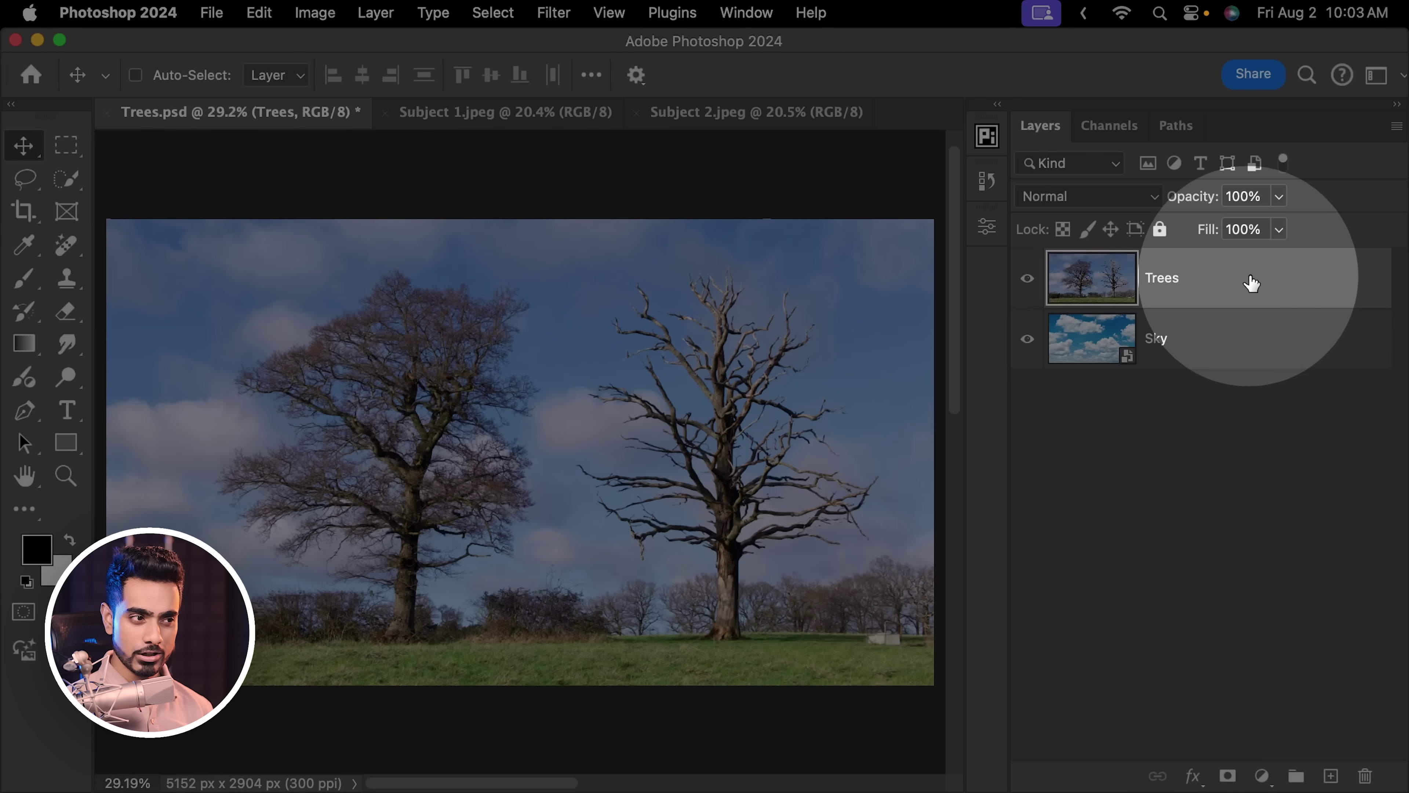
Open the Trees layer's blending options and try lowering the Current Layer white limit with Blend If on Gray.
double_click(1273, 285)
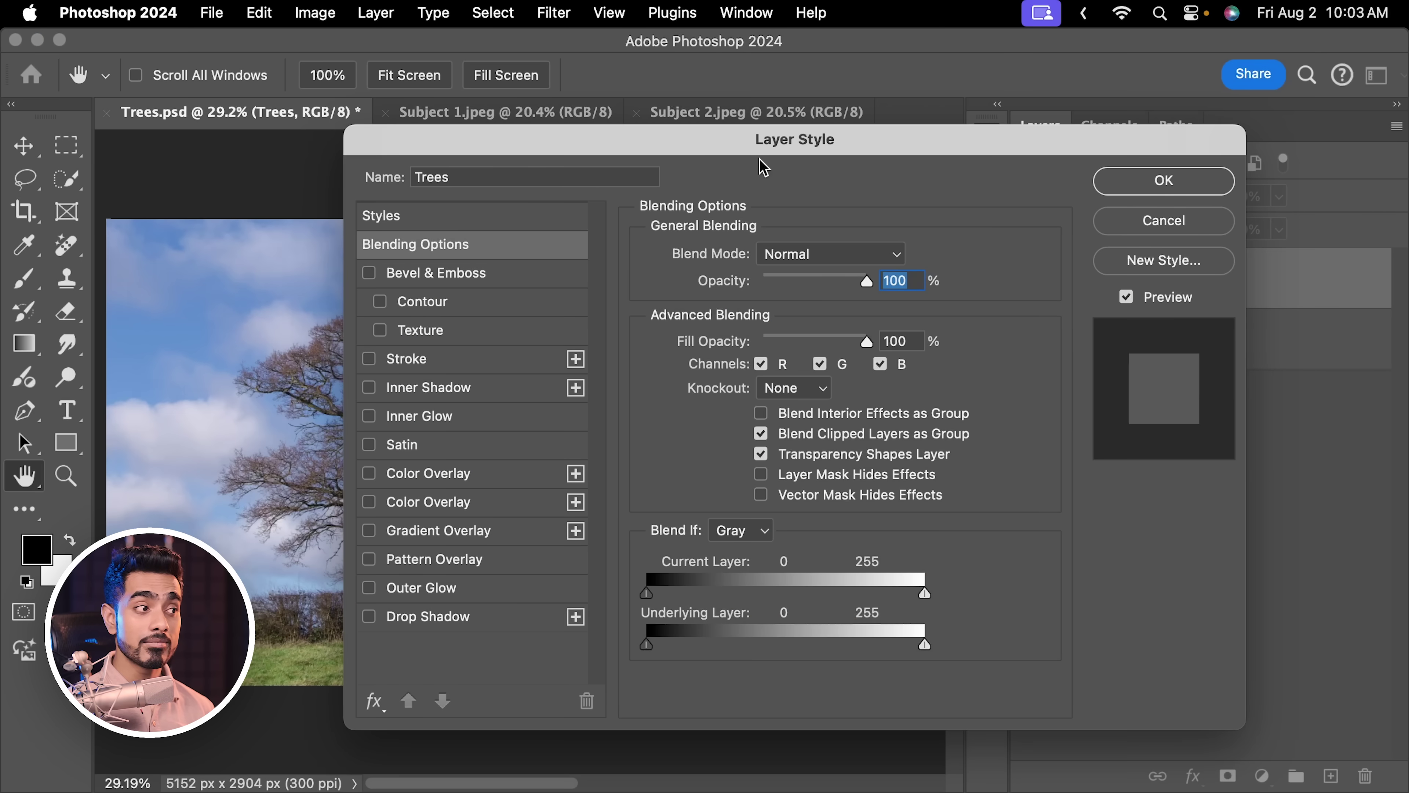
left_click_drag(696, 146, 1026, 141)
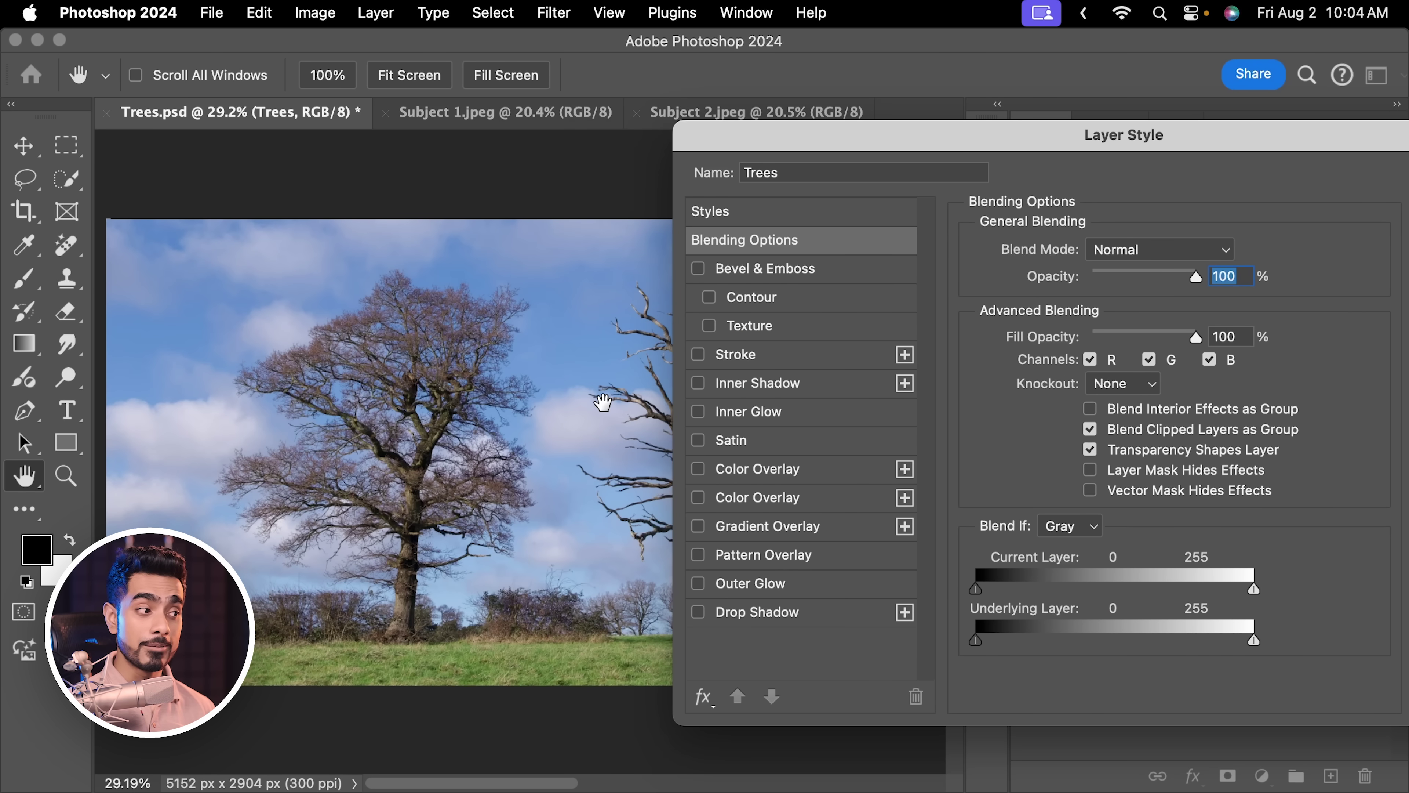
left_click_drag(603, 403, 393, 396)
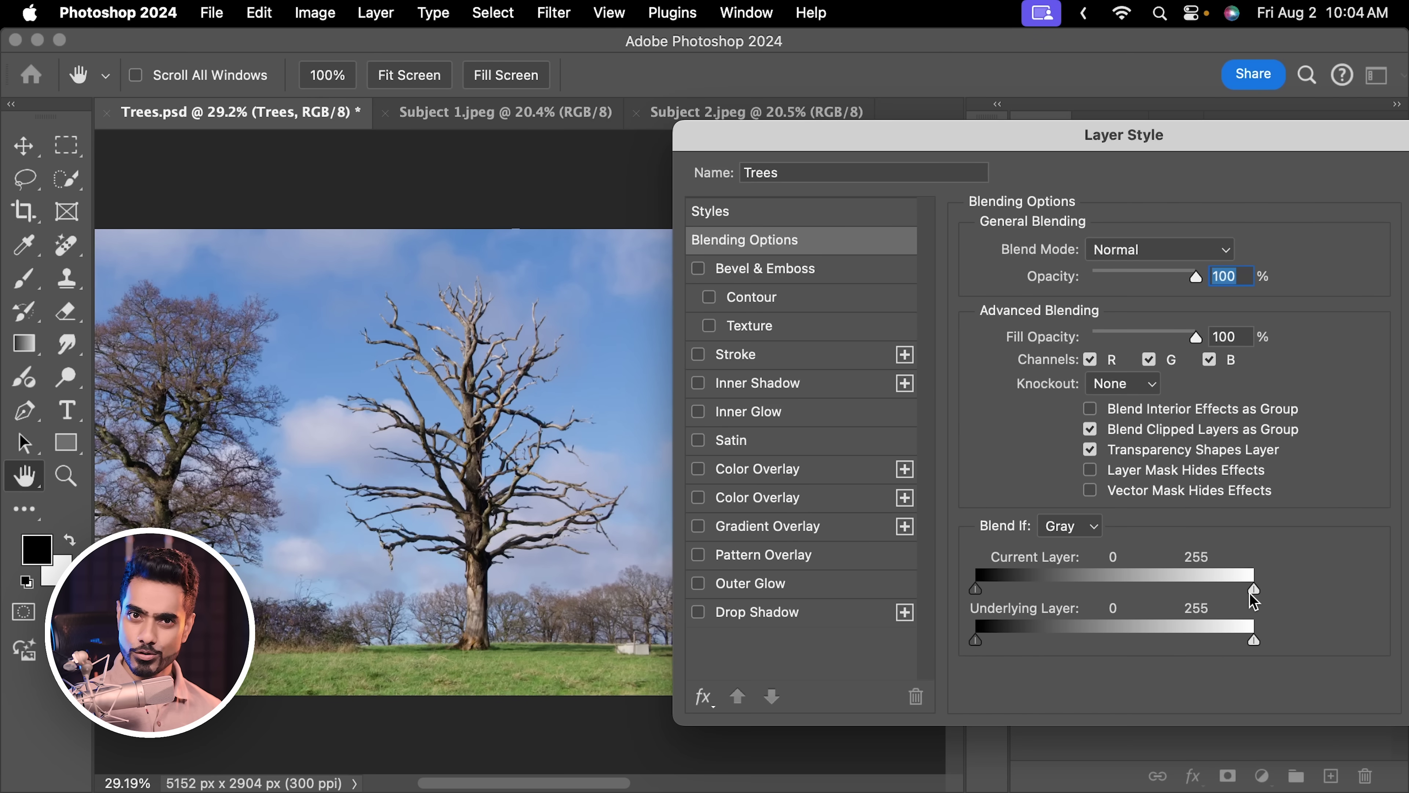
left_click_drag(1247, 590, 1126, 592)
scroll(472, 428, "up", 5)
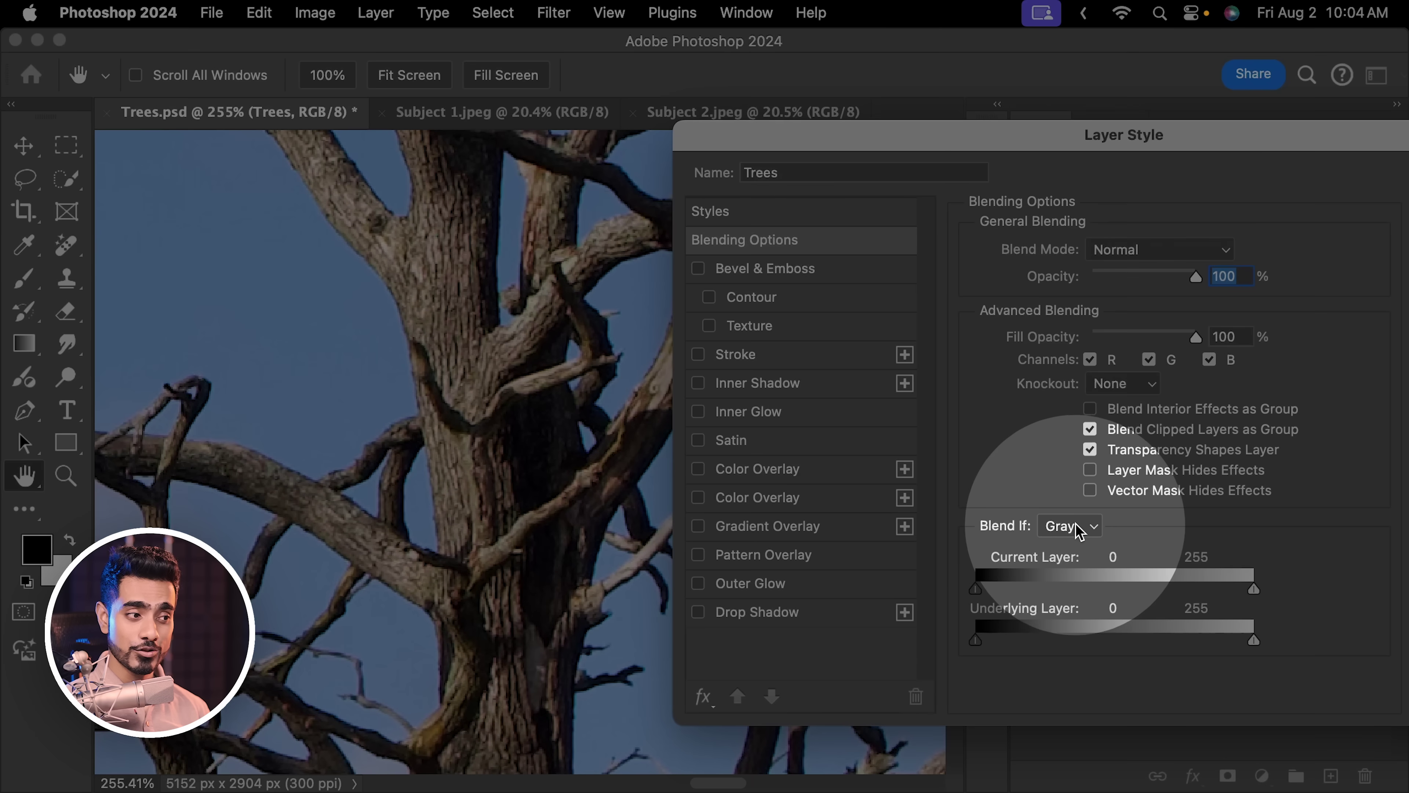
Set Blend If to Blue and lower the Current Layer white limit to 170 around the bare tree's sky.
left_click(1069, 542)
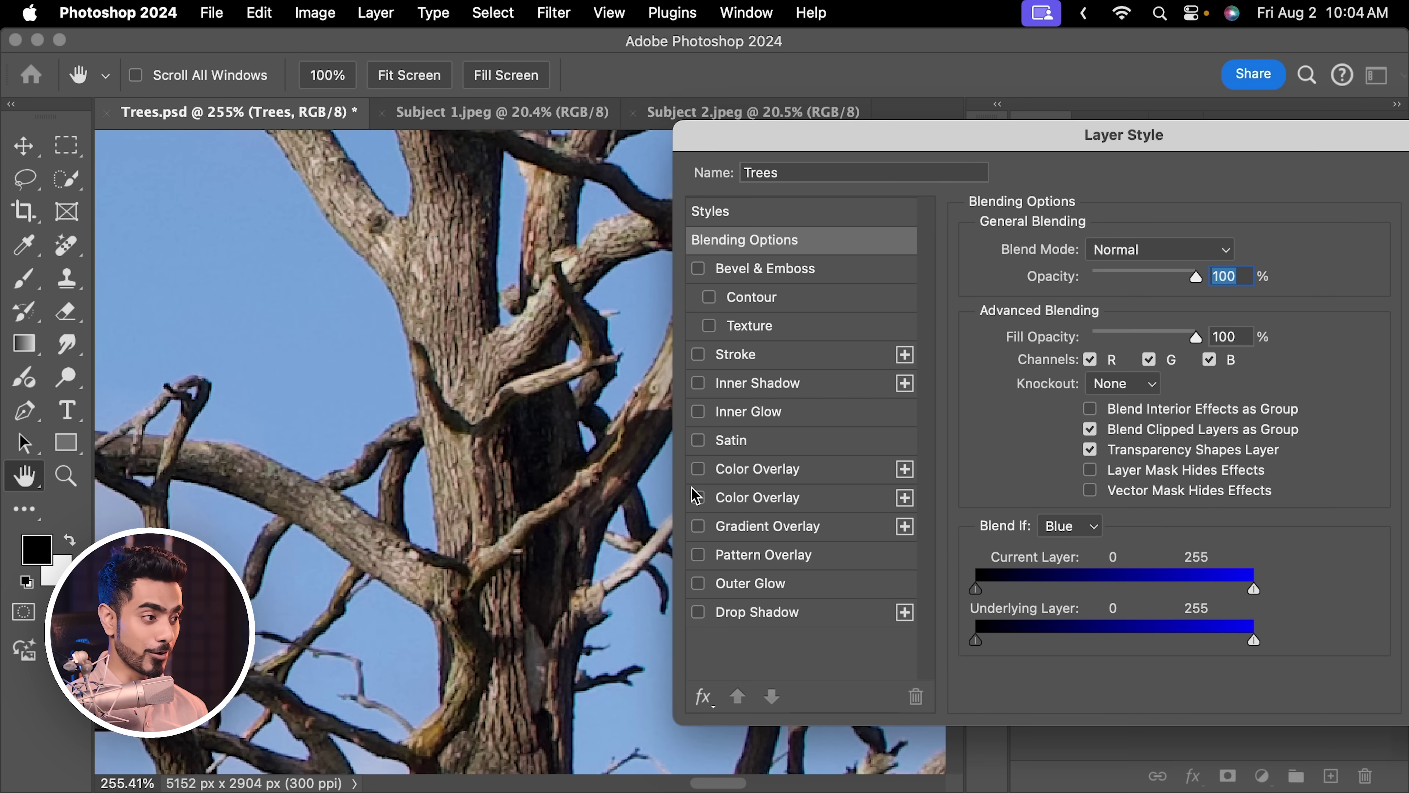
left_click_drag(555, 467, 436, 492)
left_click_drag(631, 464, 525, 464)
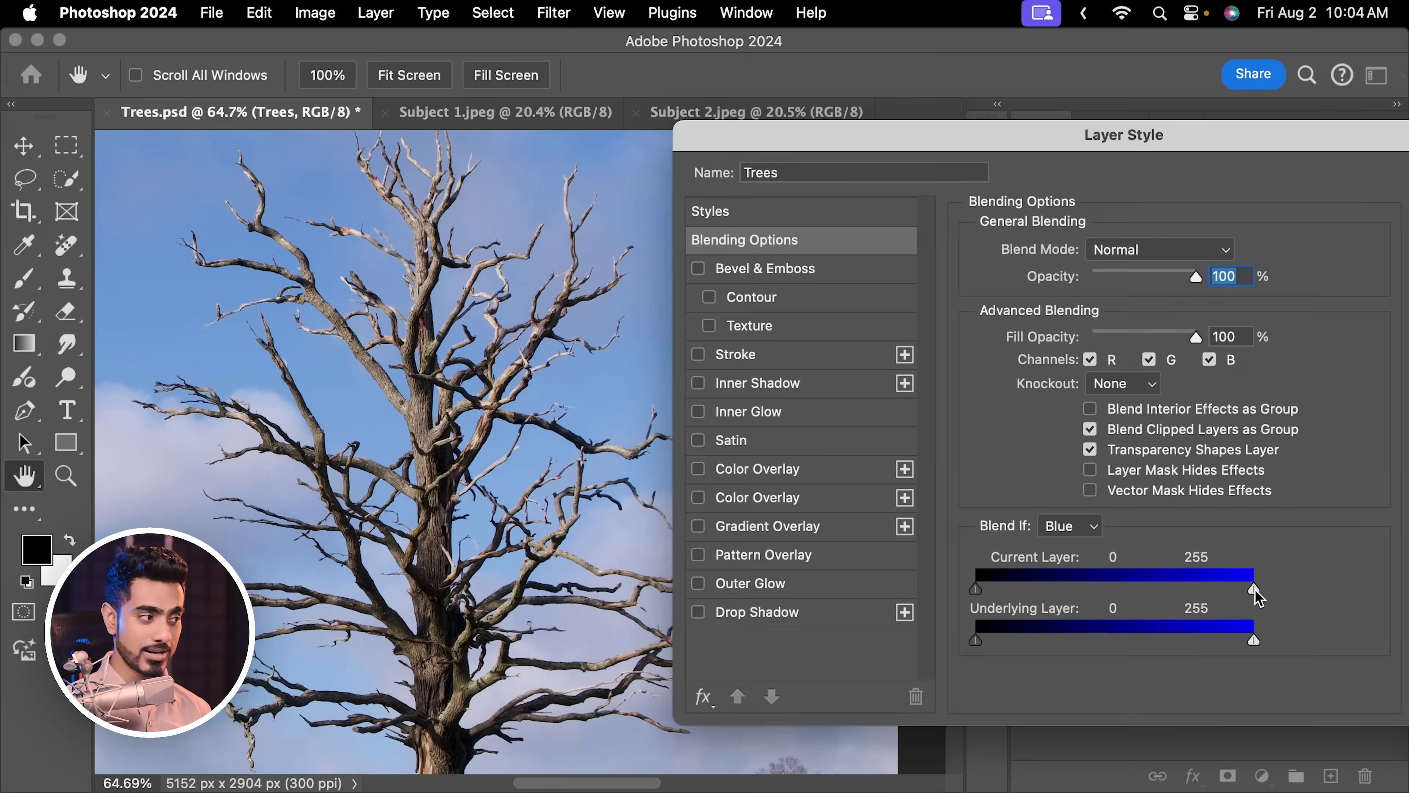
left_click_drag(1254, 591, 1185, 588)
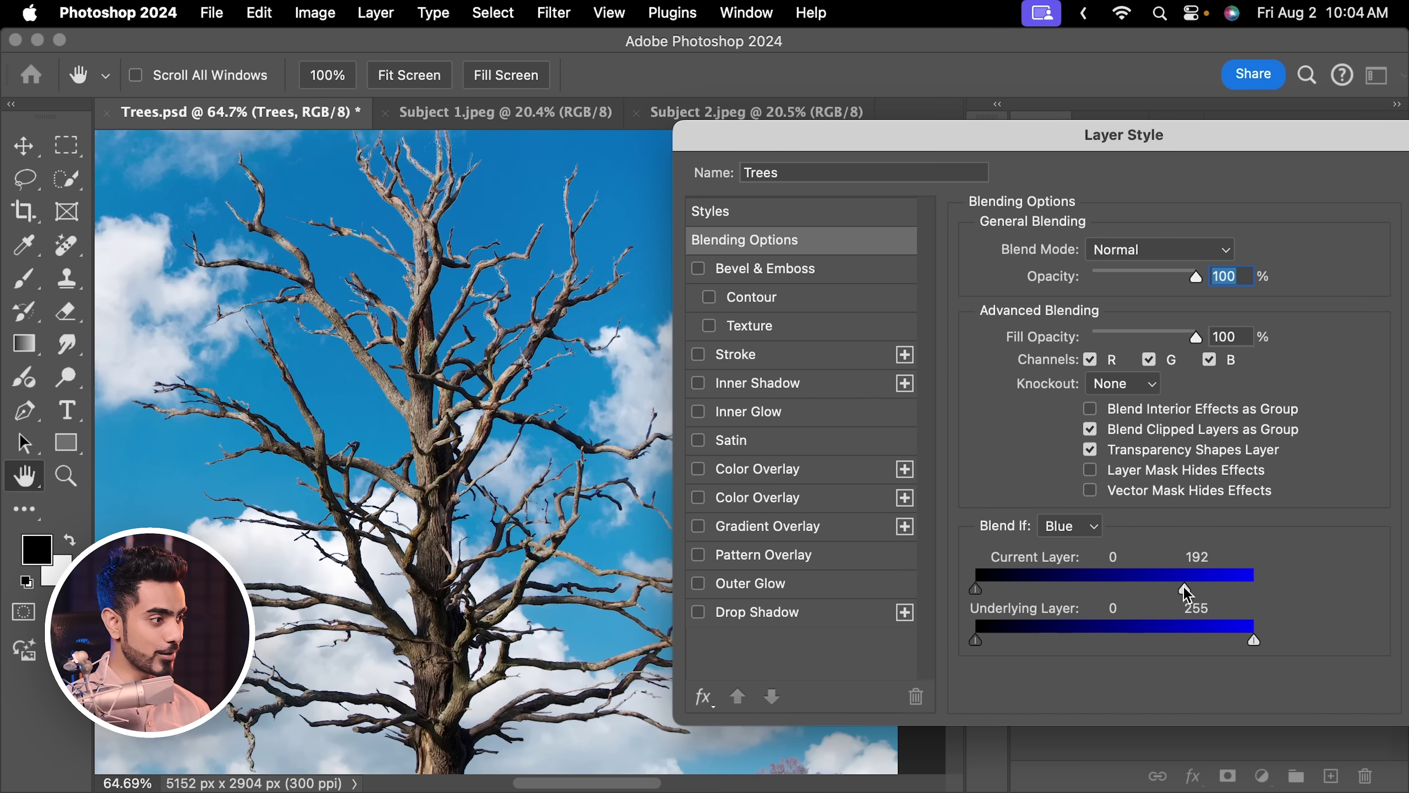
left_click_drag(435, 415, 476, 479)
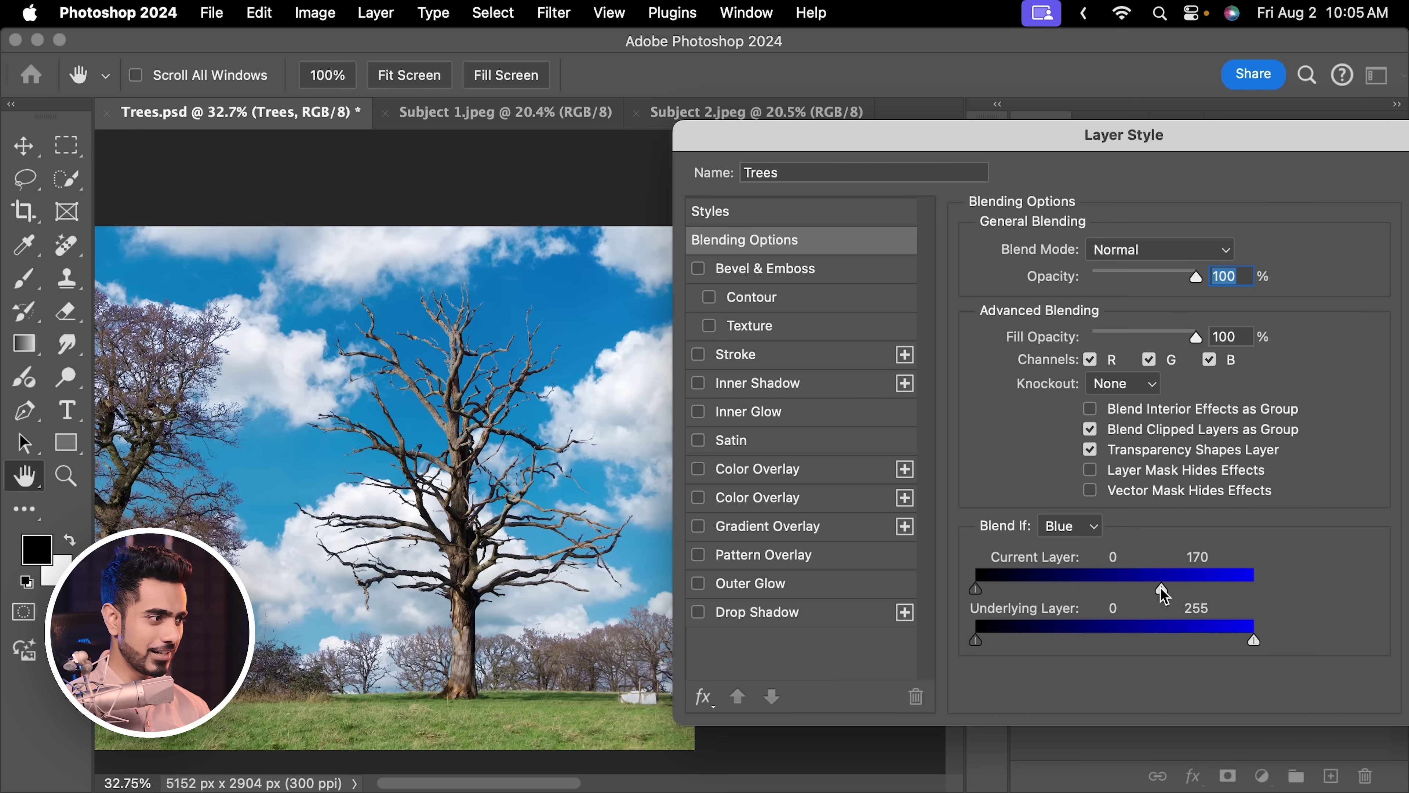
Fine-tune the blue Current Layer white limit to hide the old sky completely, and apply the layer style.
left_click_drag(1151, 587, 1196, 577)
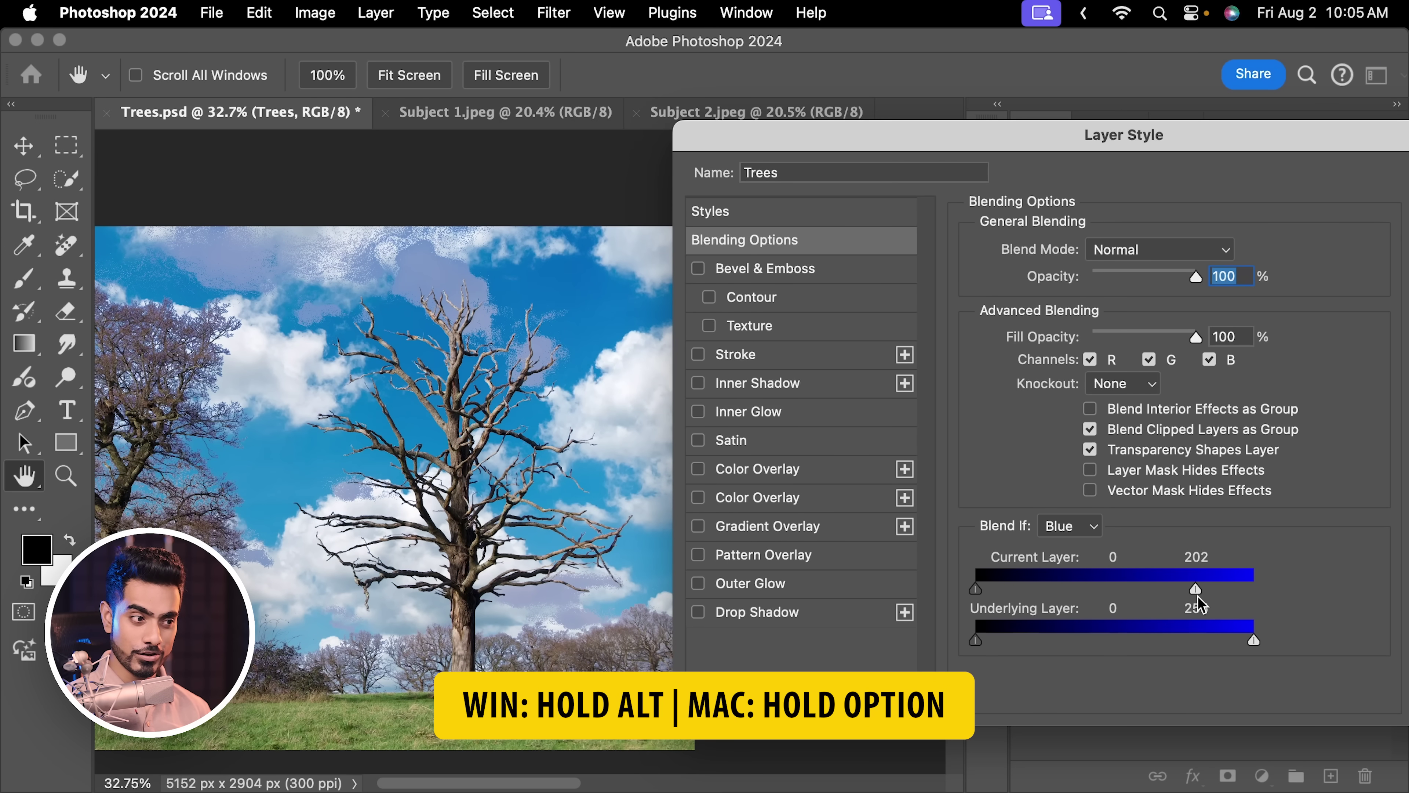
left_click_drag(1195, 589, 1144, 588)
left_click_drag(1189, 135, 862, 133)
left_click(1161, 178)
key("super+0")
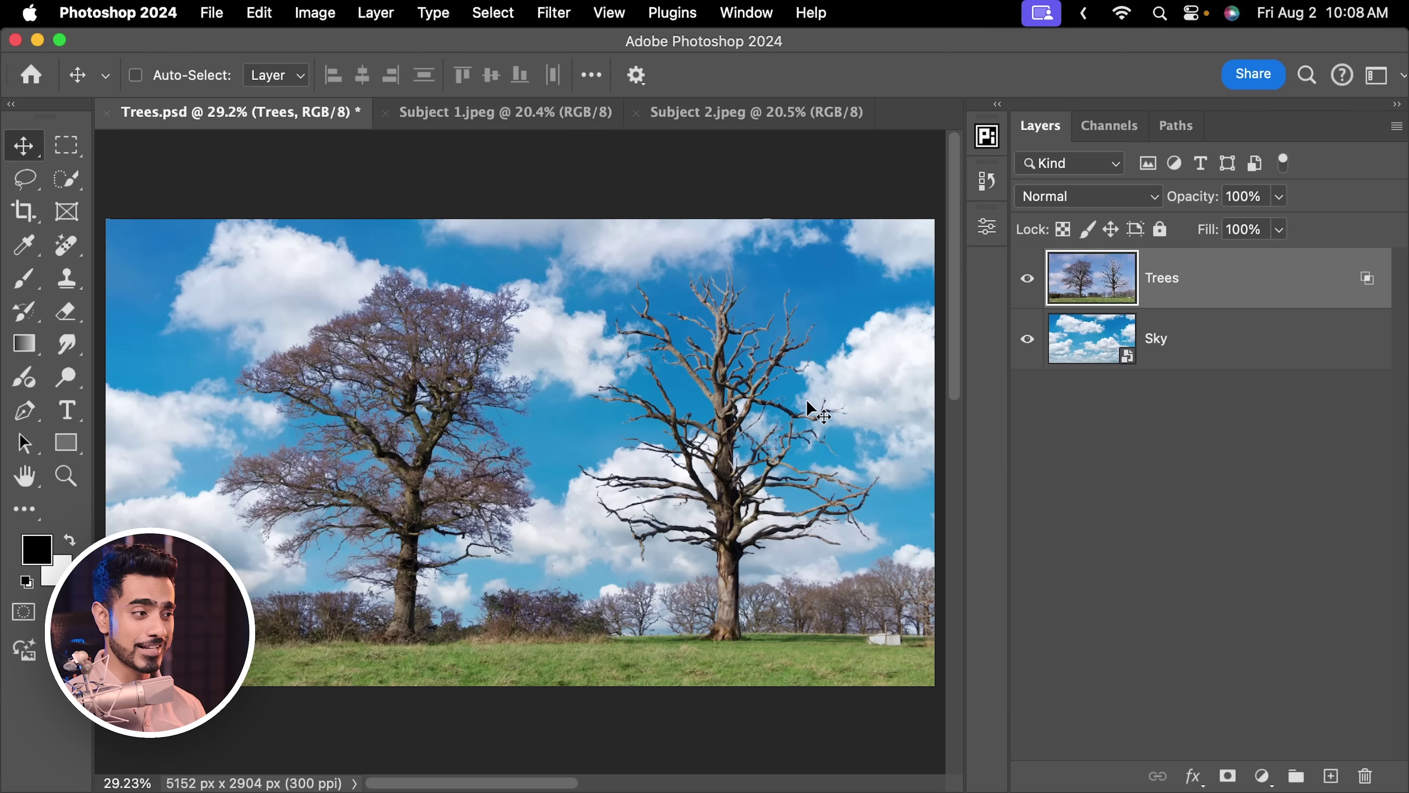
Examine the bare tree's trunk and branches up close for sky showing through the bark.
left_click_drag(754, 387, 895, 367)
left_click_drag(799, 390, 715, 454)
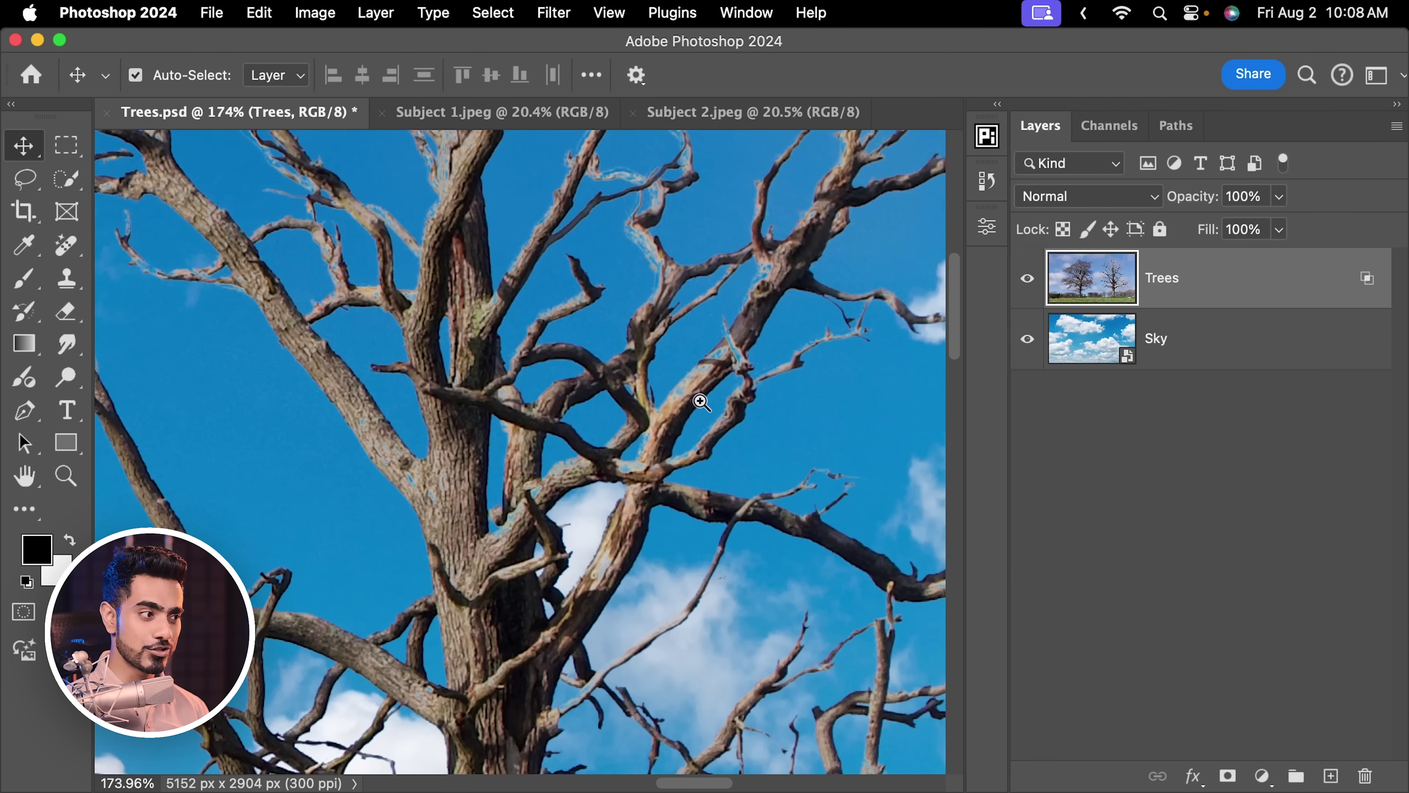
left_click_drag(696, 372, 745, 472)
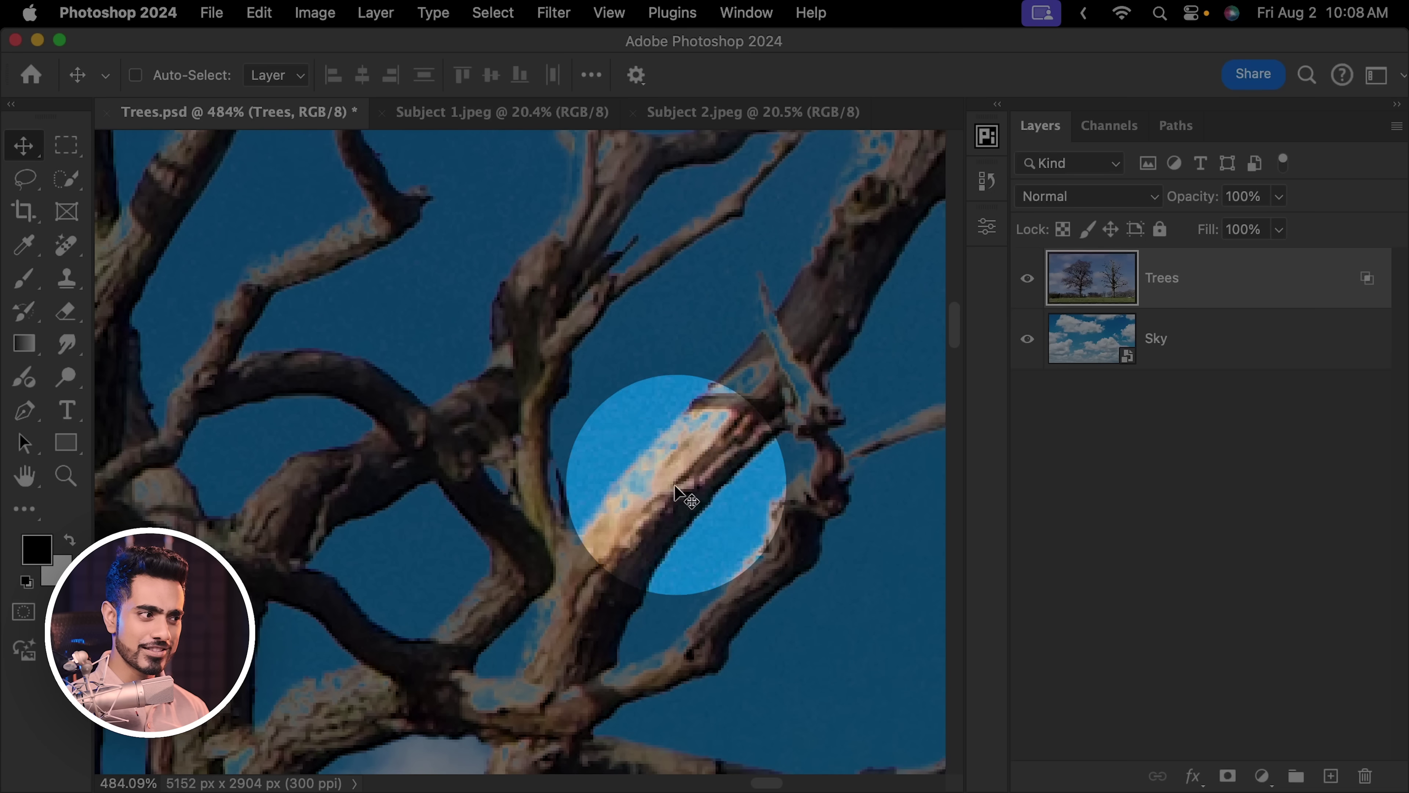
left_click_drag(599, 633, 563, 468)
left_click_drag(497, 470, 570, 576)
left_click_drag(410, 561, 546, 557)
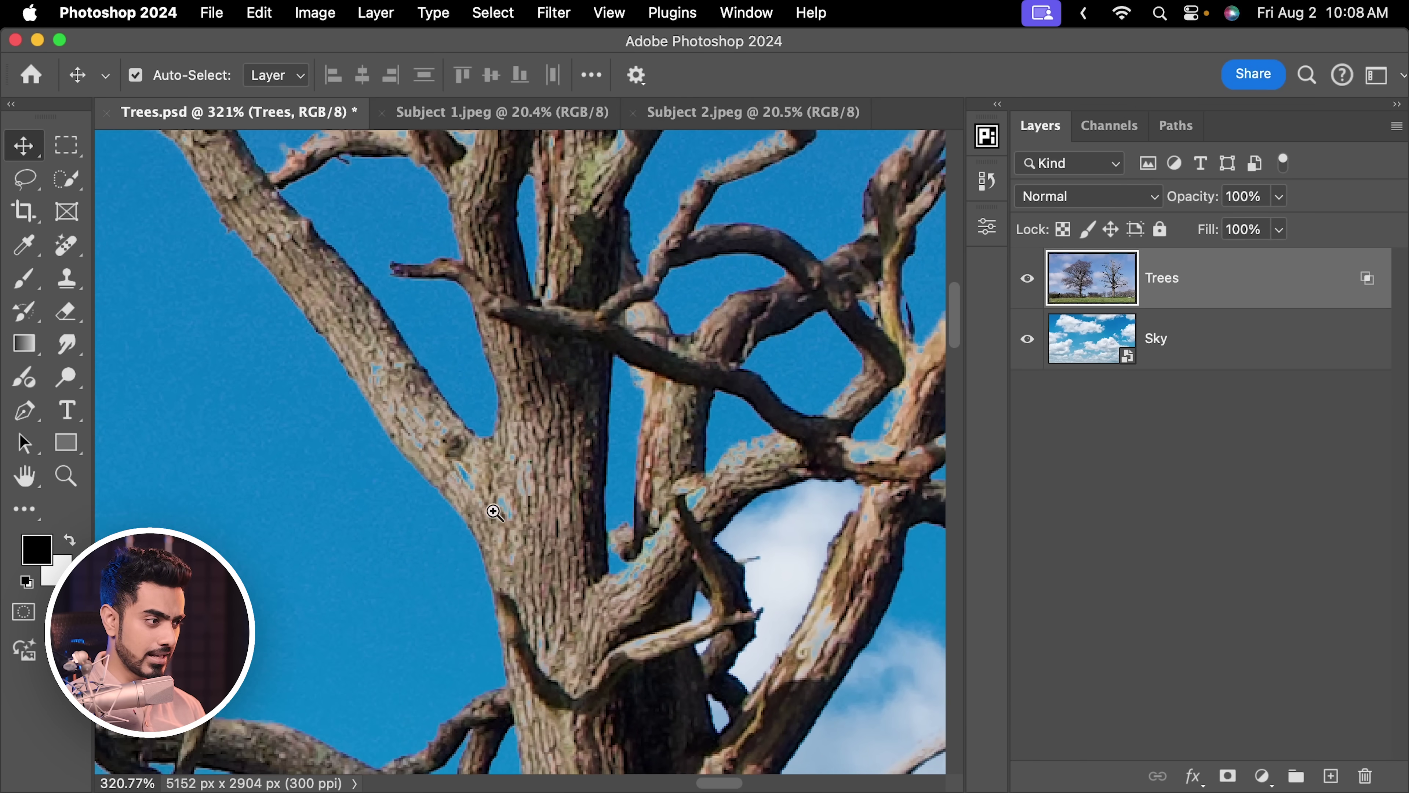
left_click_drag(492, 509, 582, 448)
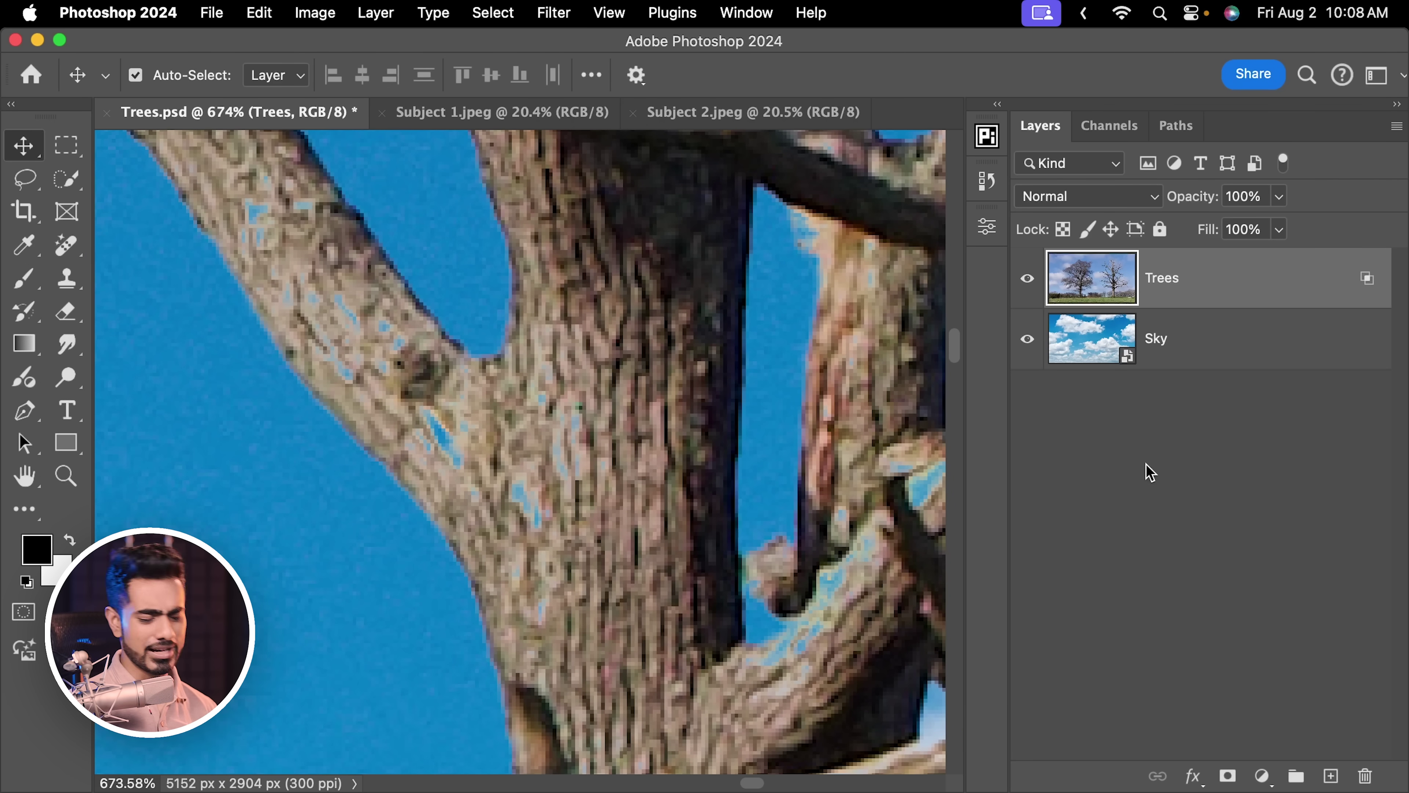
key("super+0")
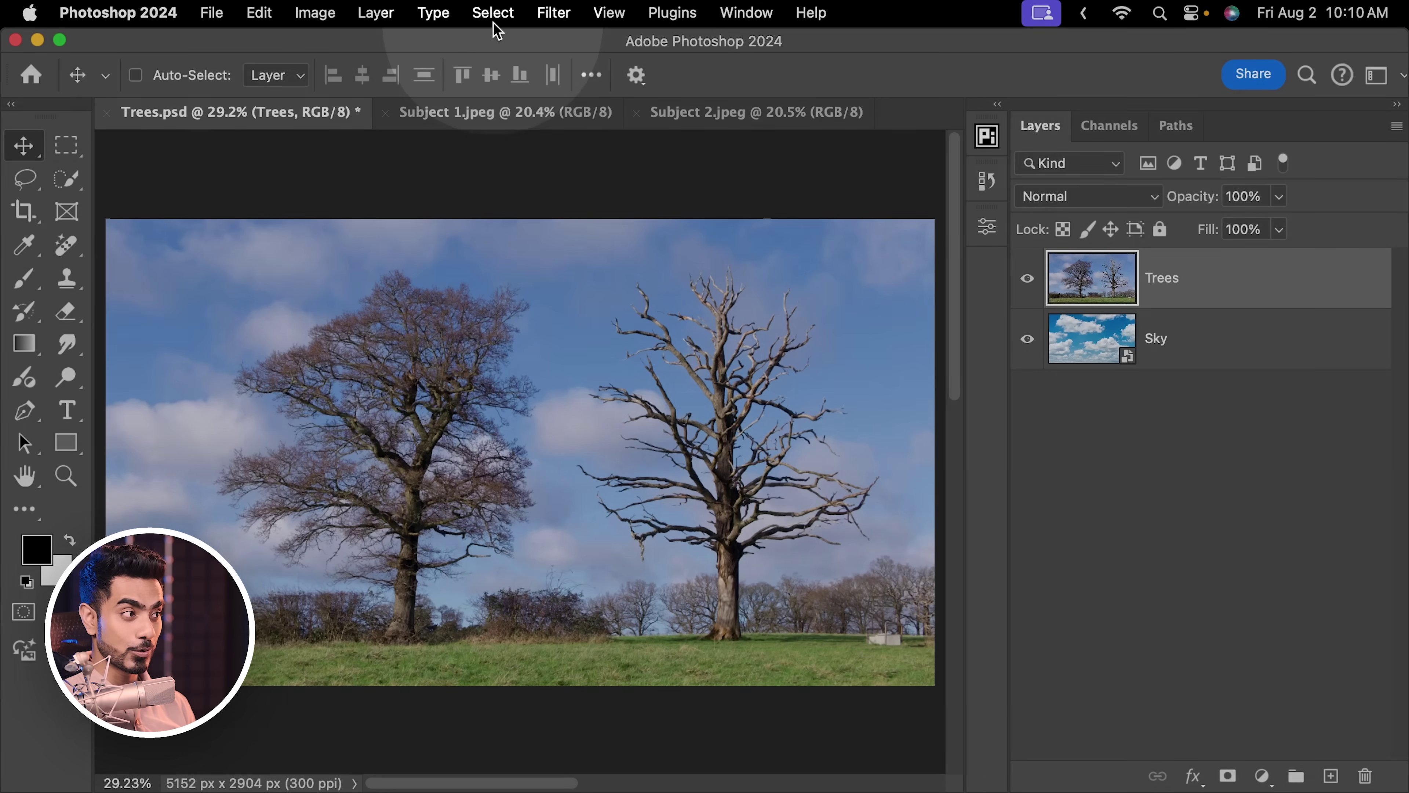
Select the sky automatically on the Trees layer and add an inverted layer mask that hides it.
left_click(493, 12)
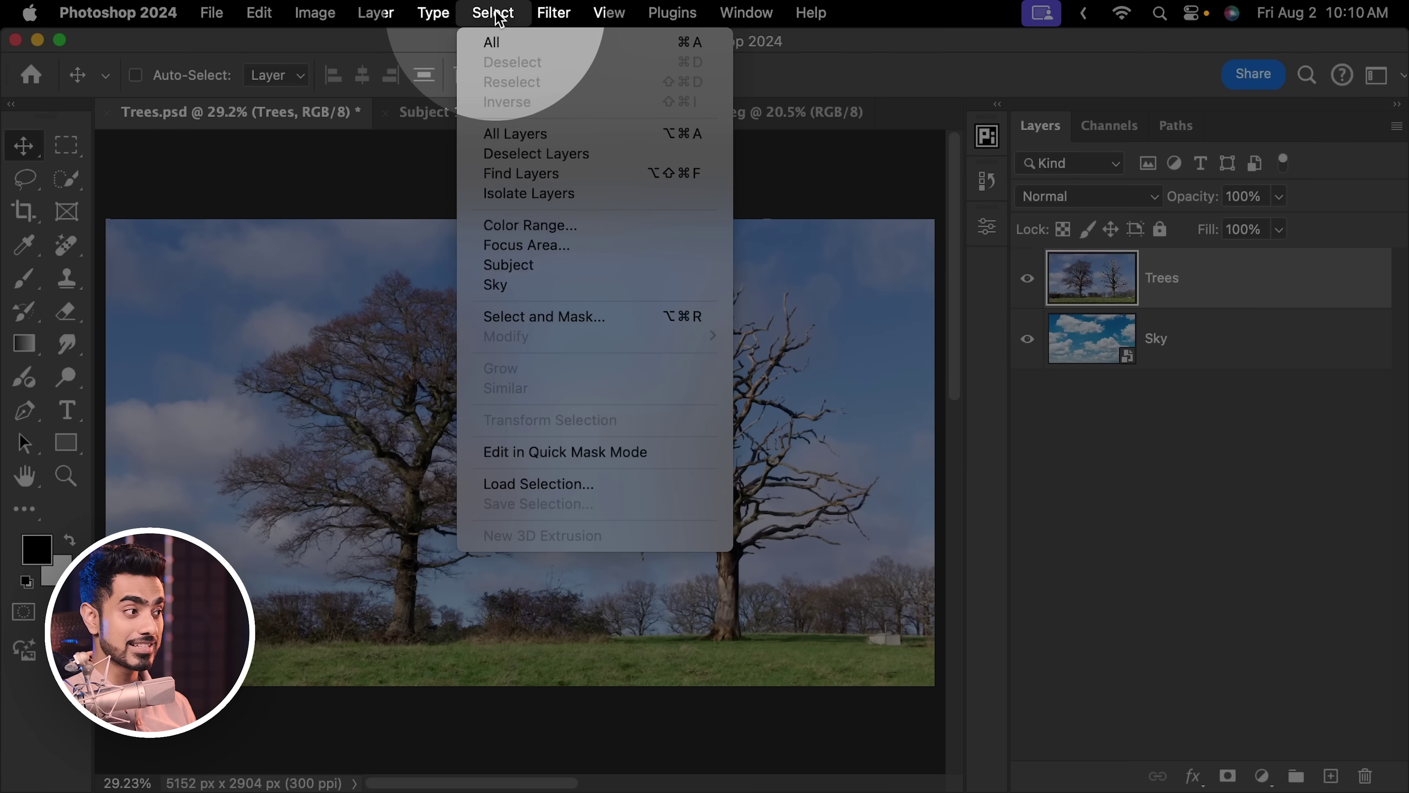
left_click(515, 286)
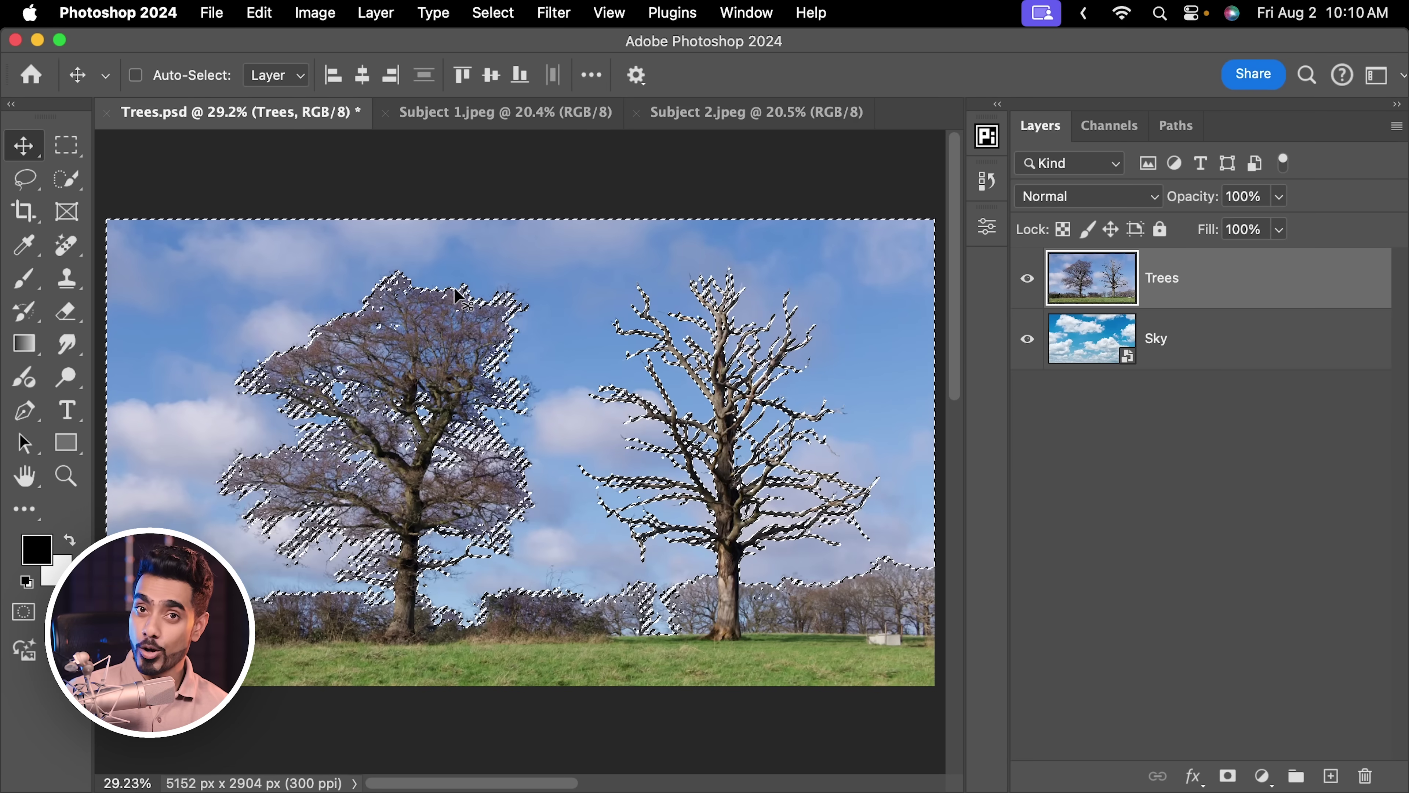
left_click(1227, 775)
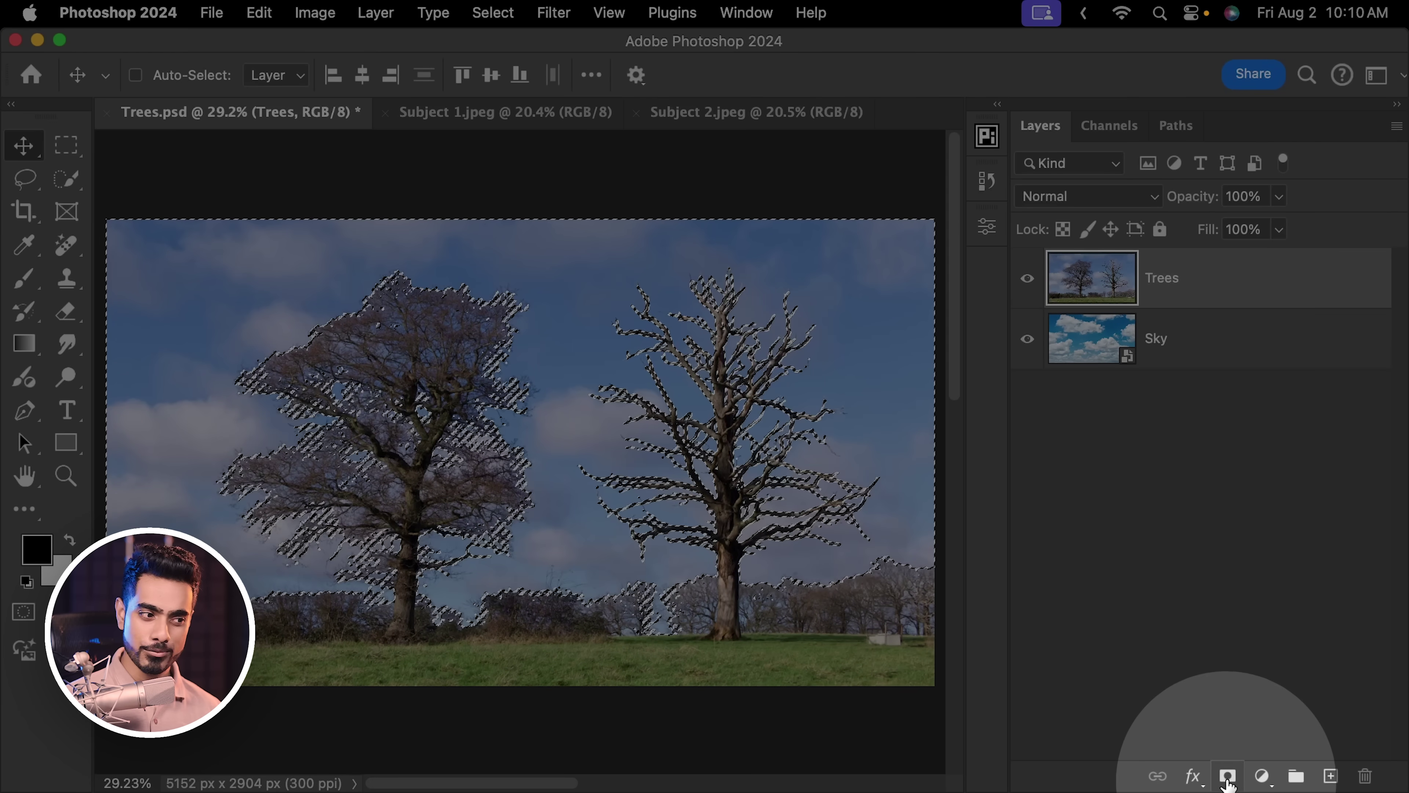
key("super+z")
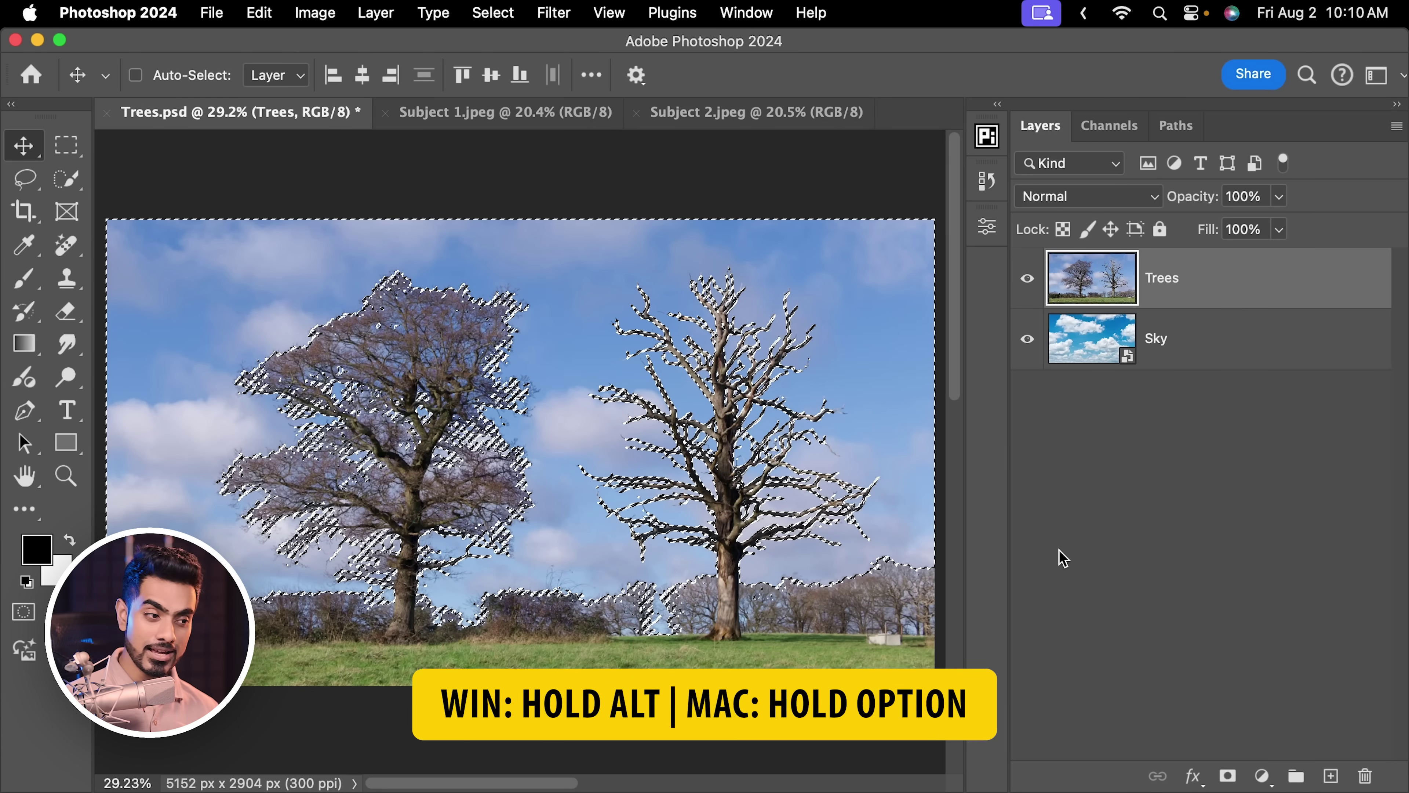
left_click(1228, 776, "alt")
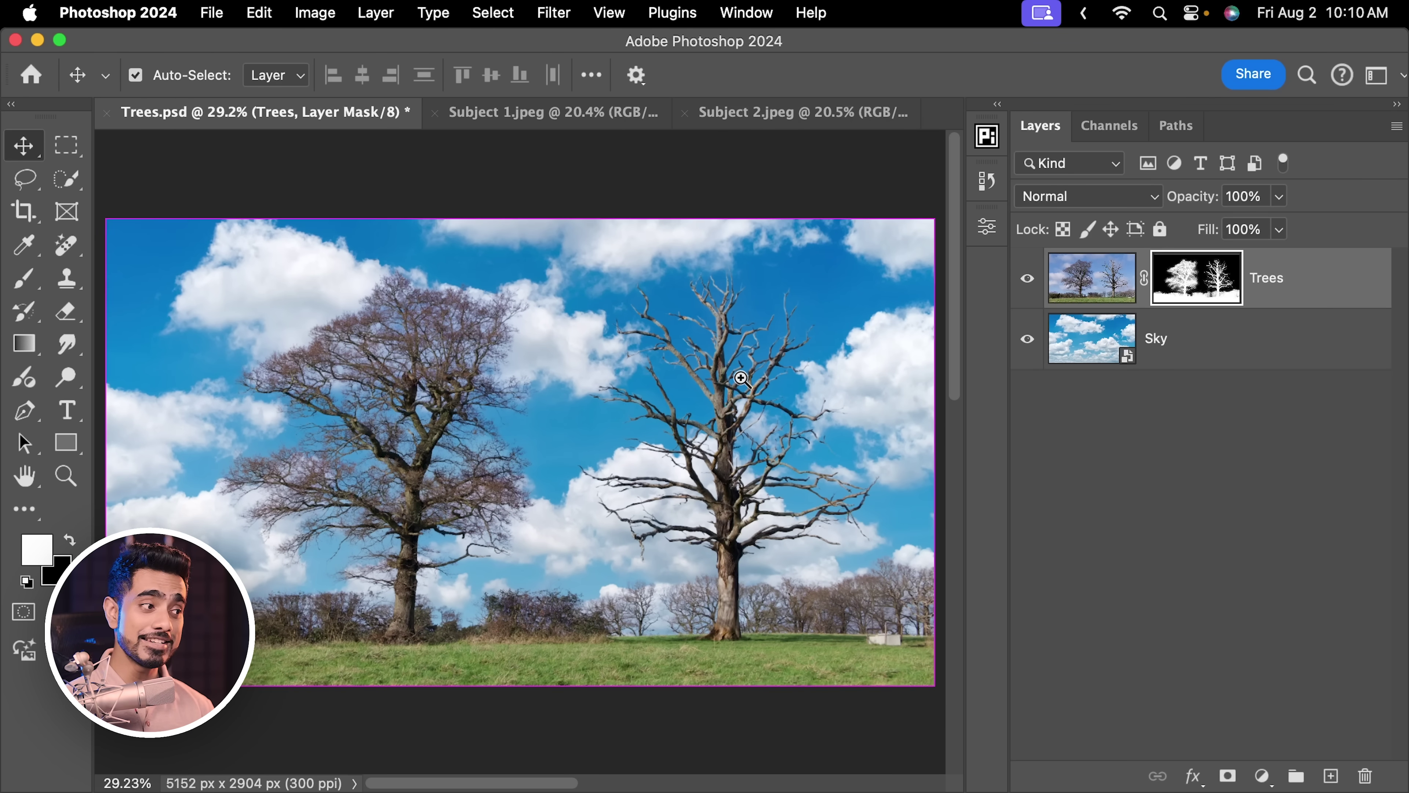
Examine the masked bare tree's branches up close for edge quality and missing bark.
left_click_drag(743, 378, 881, 361)
left_click_drag(881, 363, 633, 445)
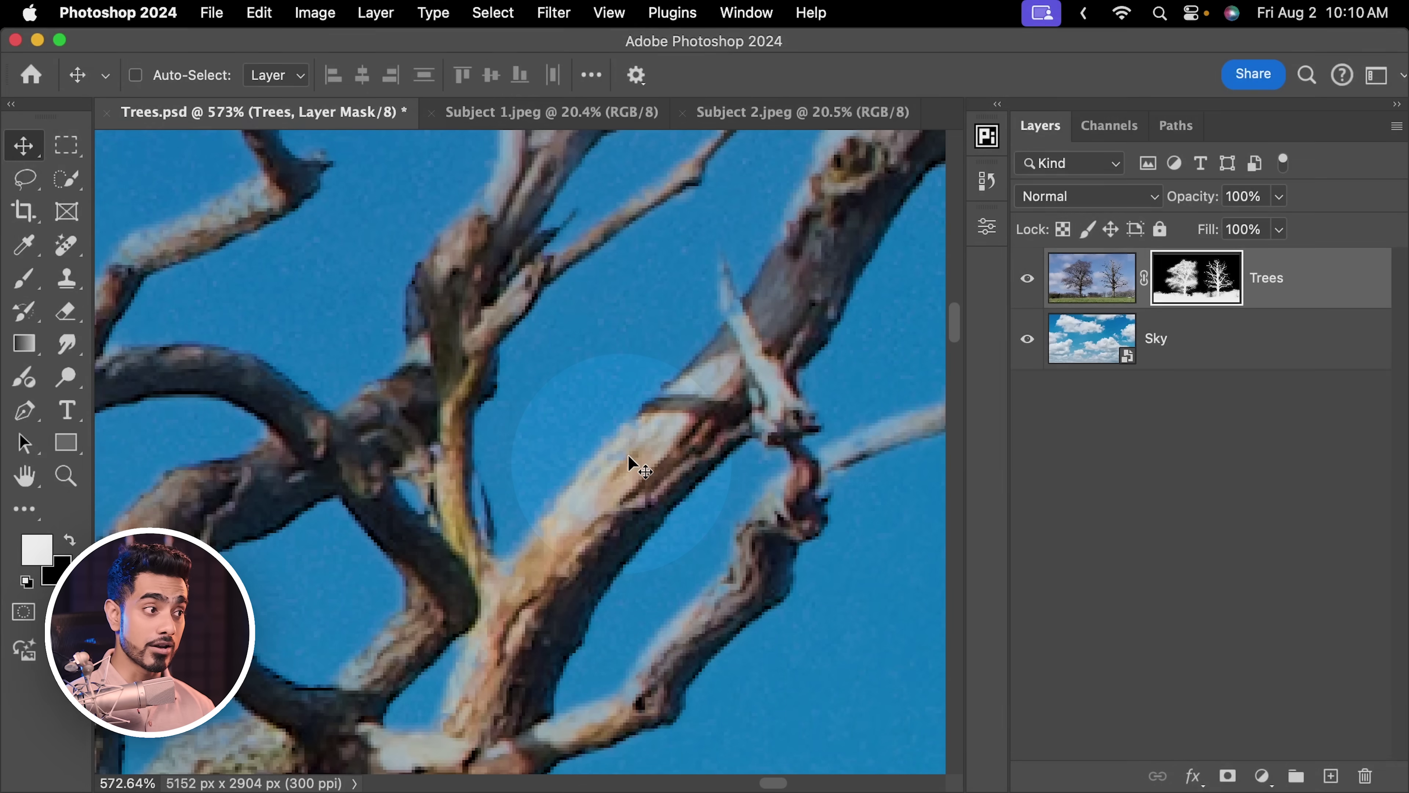
mouse_move(733, 321)
left_mouse_down()
mouse_move(571, 575)
mouse_move(580, 518)
left_mouse_up()
left_click_drag(715, 368, 650, 483)
mouse_move(766, 375)
left_mouse_down()
mouse_move(714, 431)
mouse_move(704, 407)
left_mouse_up()
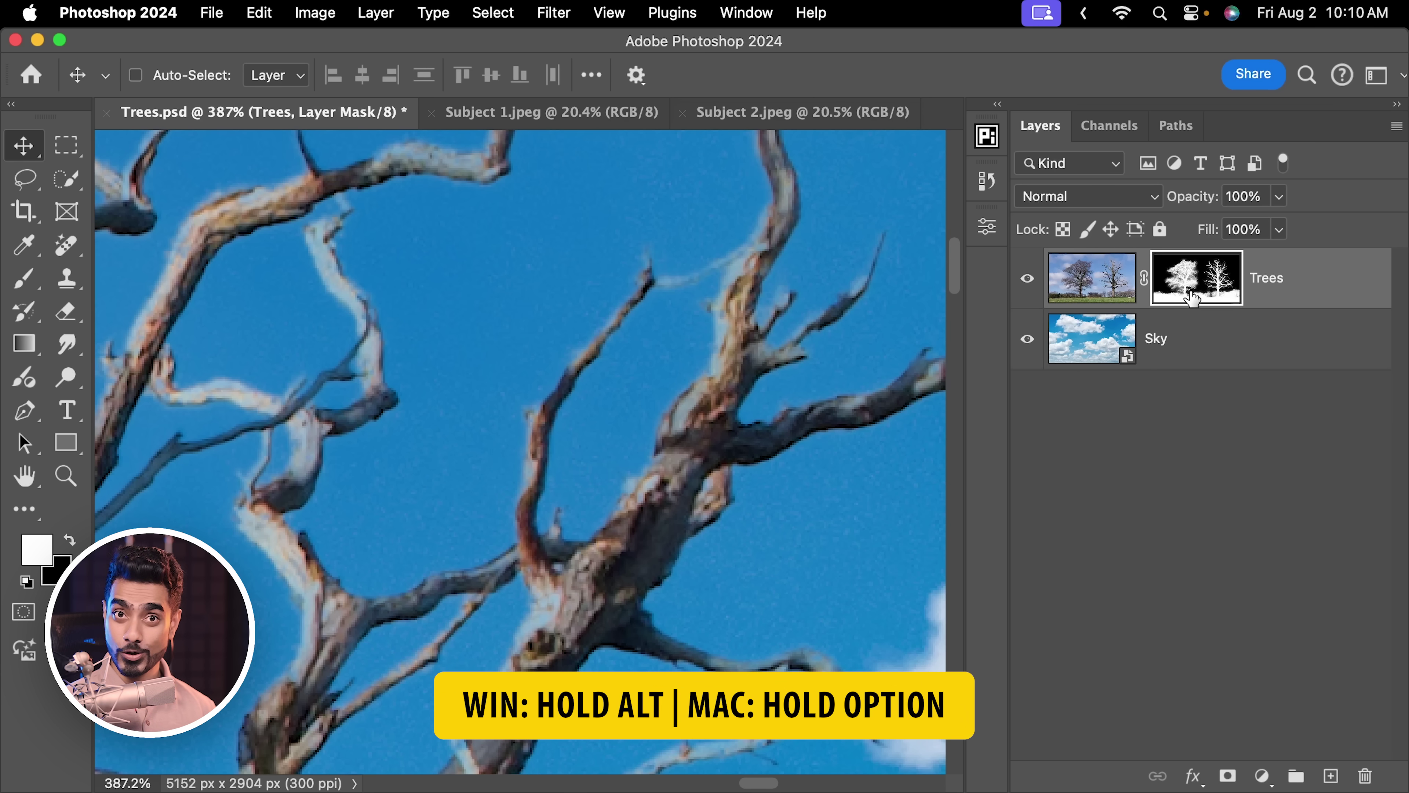
Display the Trees layer mask alone, check its trunk and branches for gray areas, and return to the image.
left_click(1208, 287, "alt")
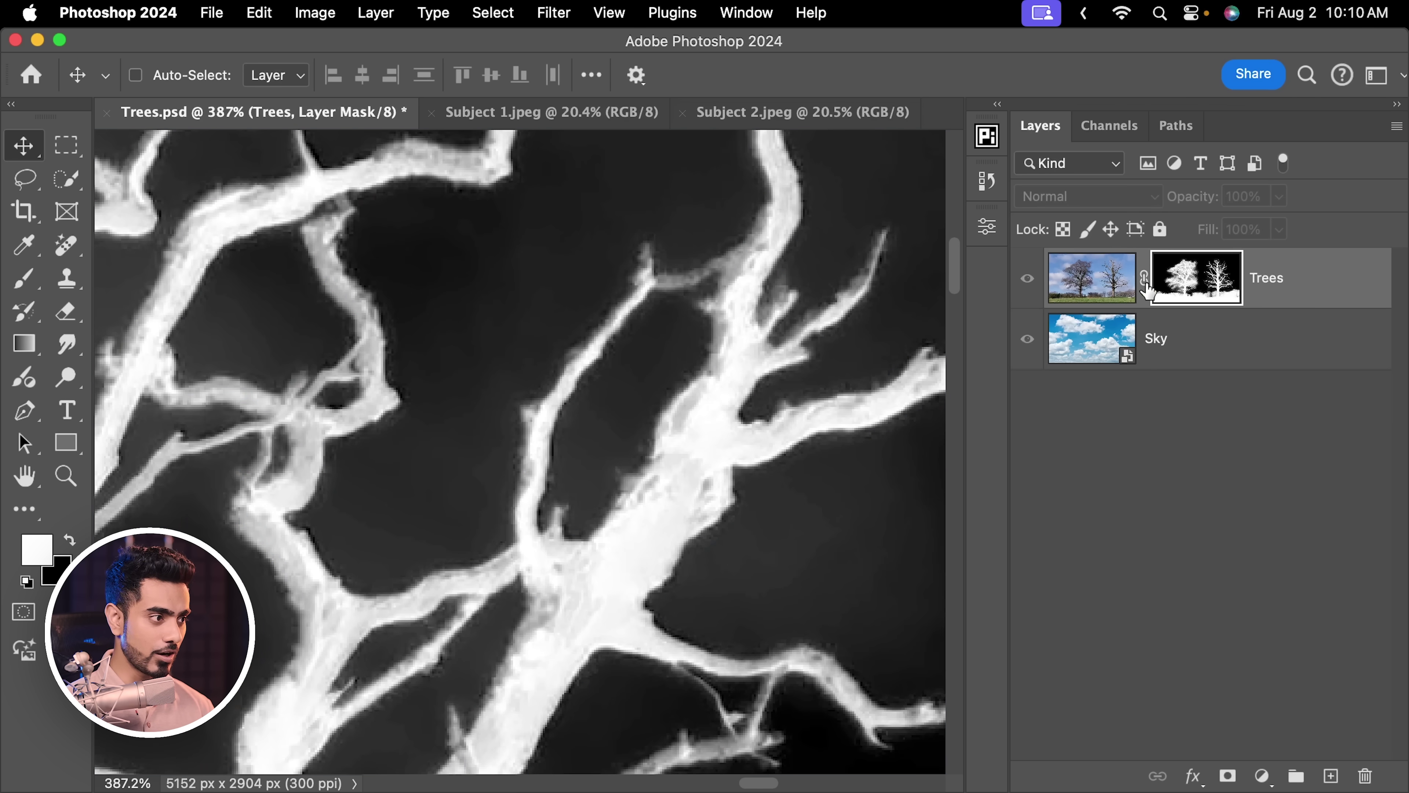
left_click_drag(649, 299, 651, 507)
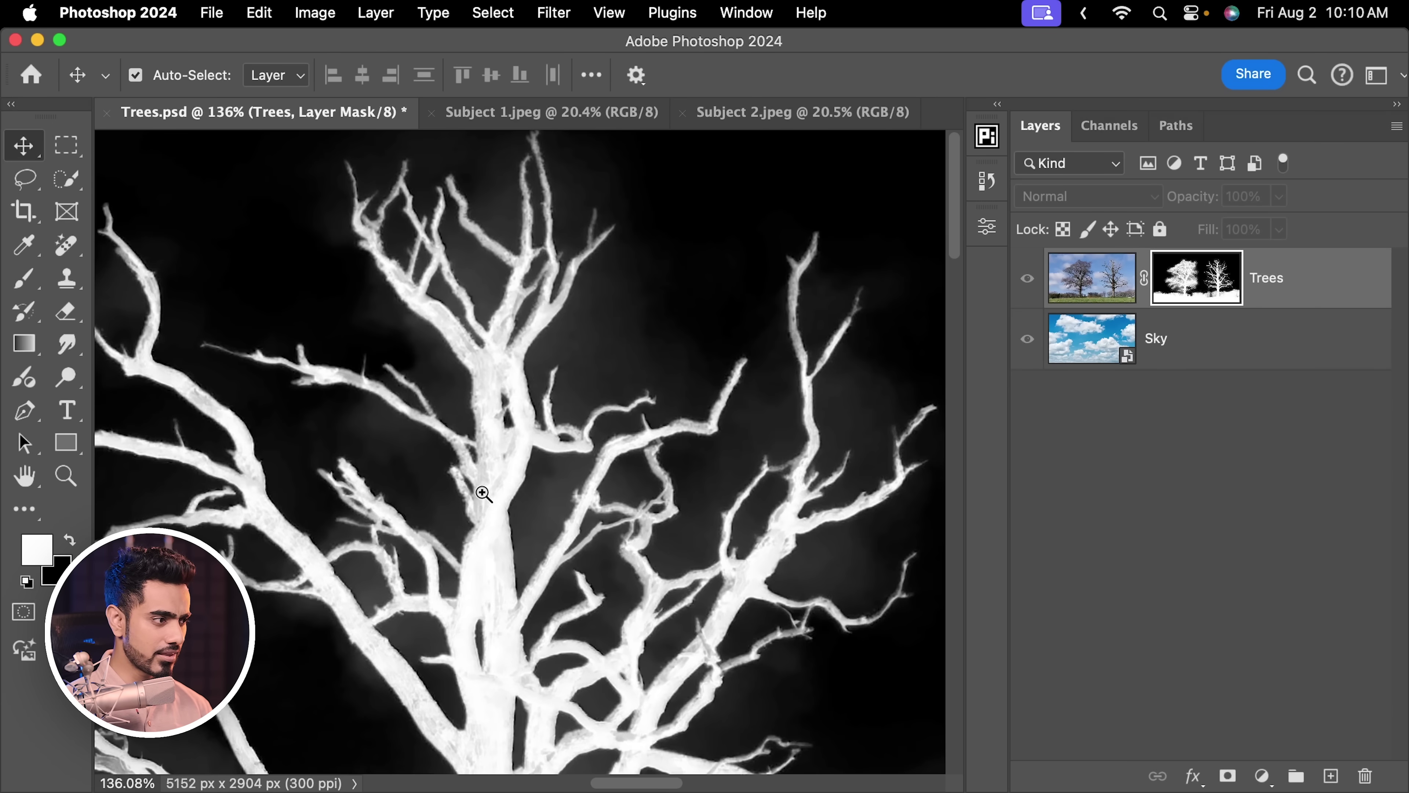
left_click_drag(482, 492, 632, 457)
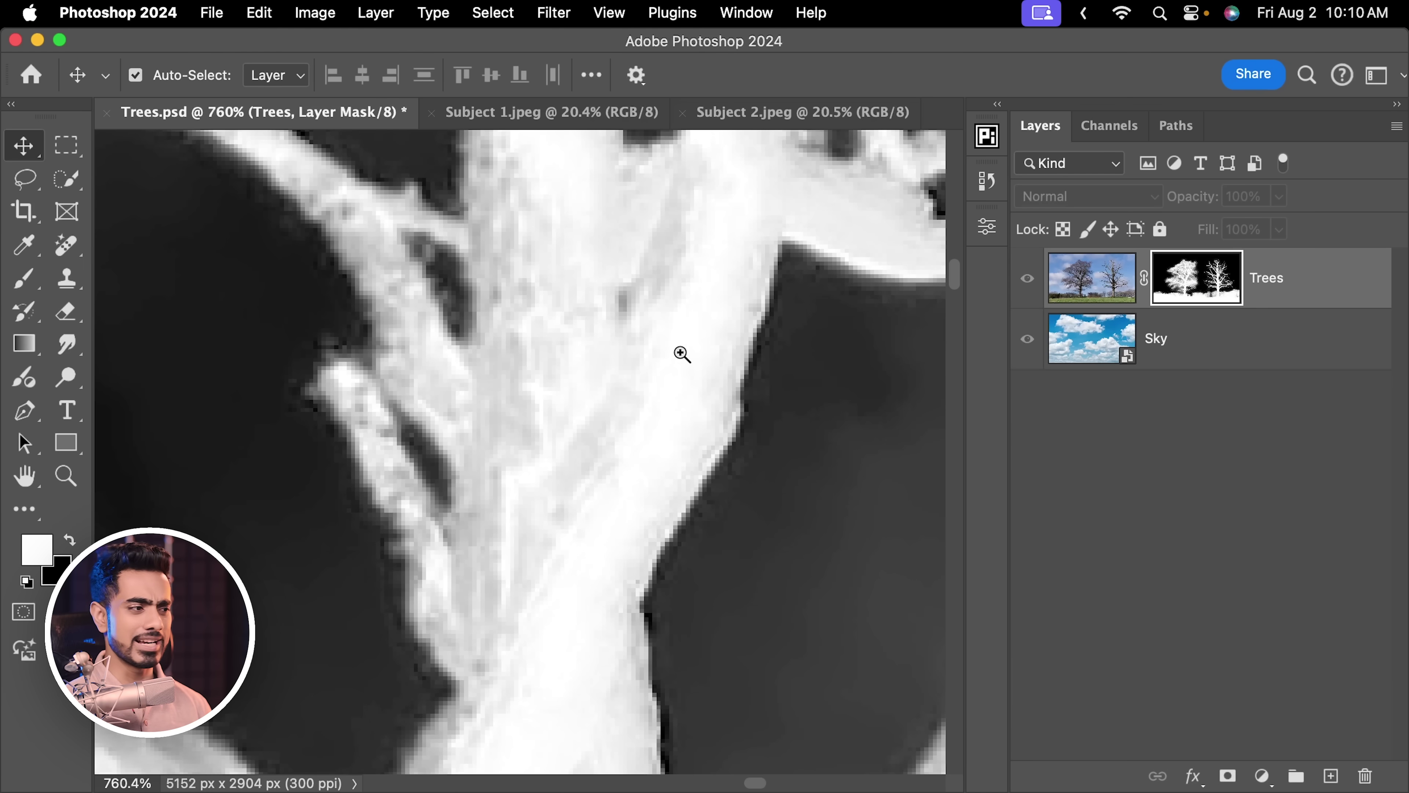
left_click_drag(680, 353, 534, 418)
left_click_drag(672, 502, 555, 405)
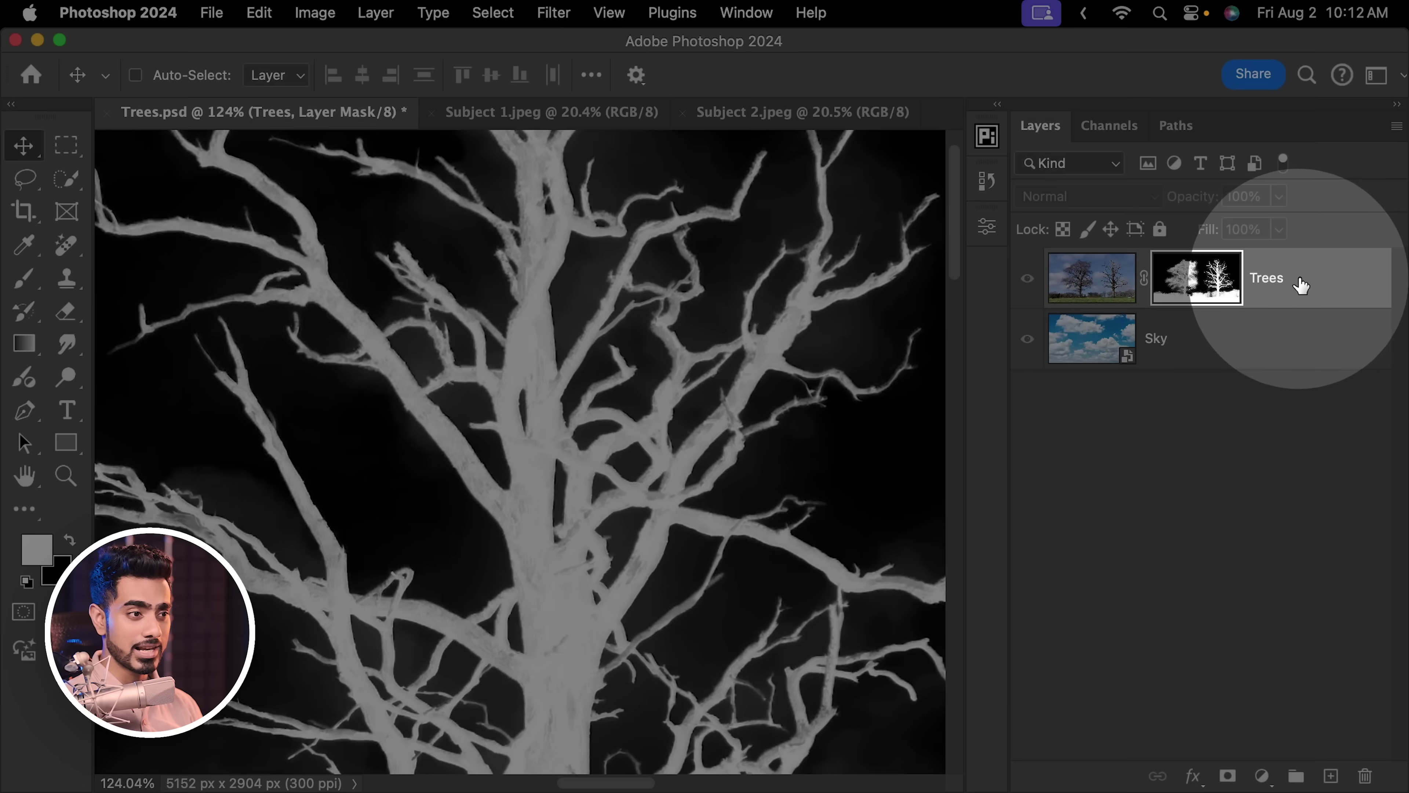
left_click(1150, 277)
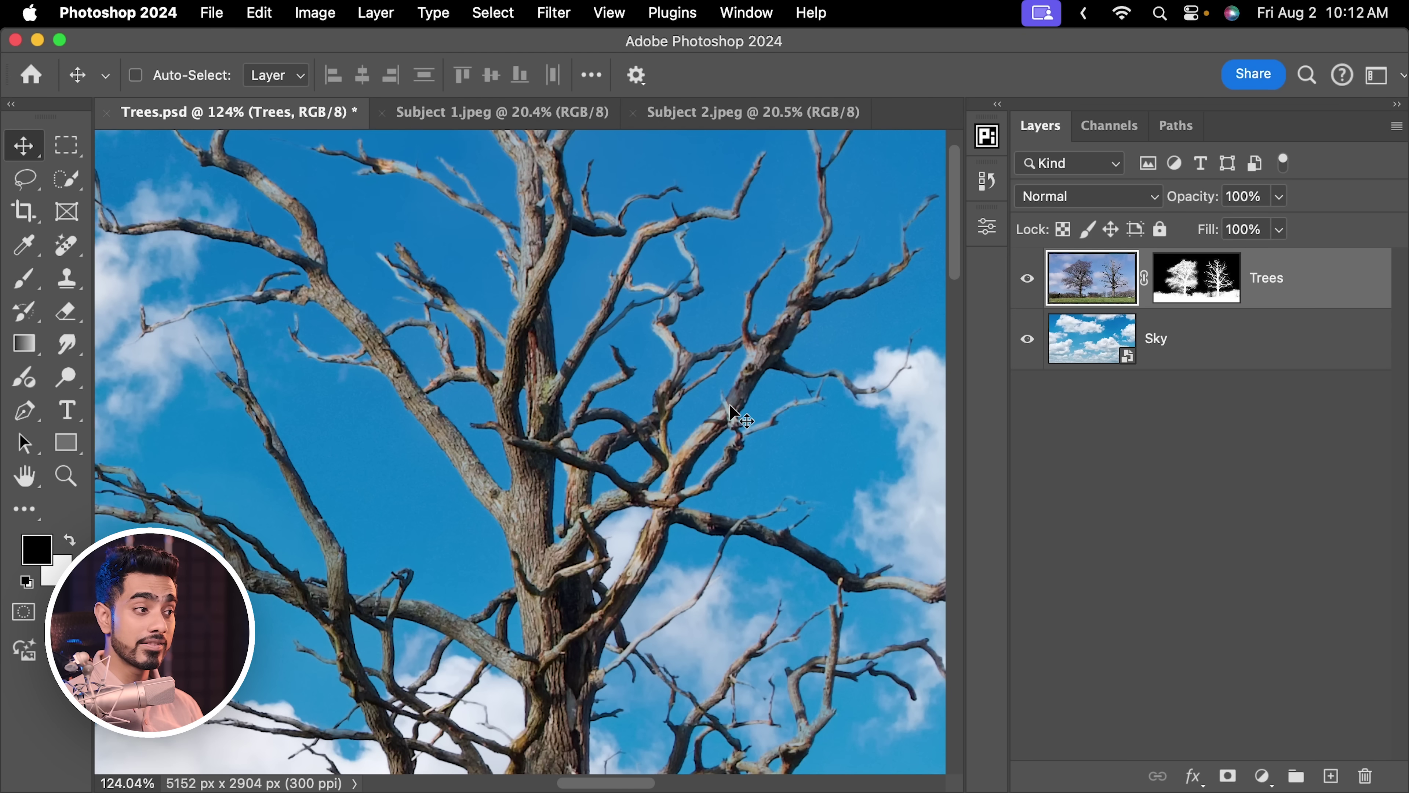
Refine the Trees layer mask with Levels, setting the input black point to 66 and the input white point to 159.
left_click_drag(754, 400, 795, 387)
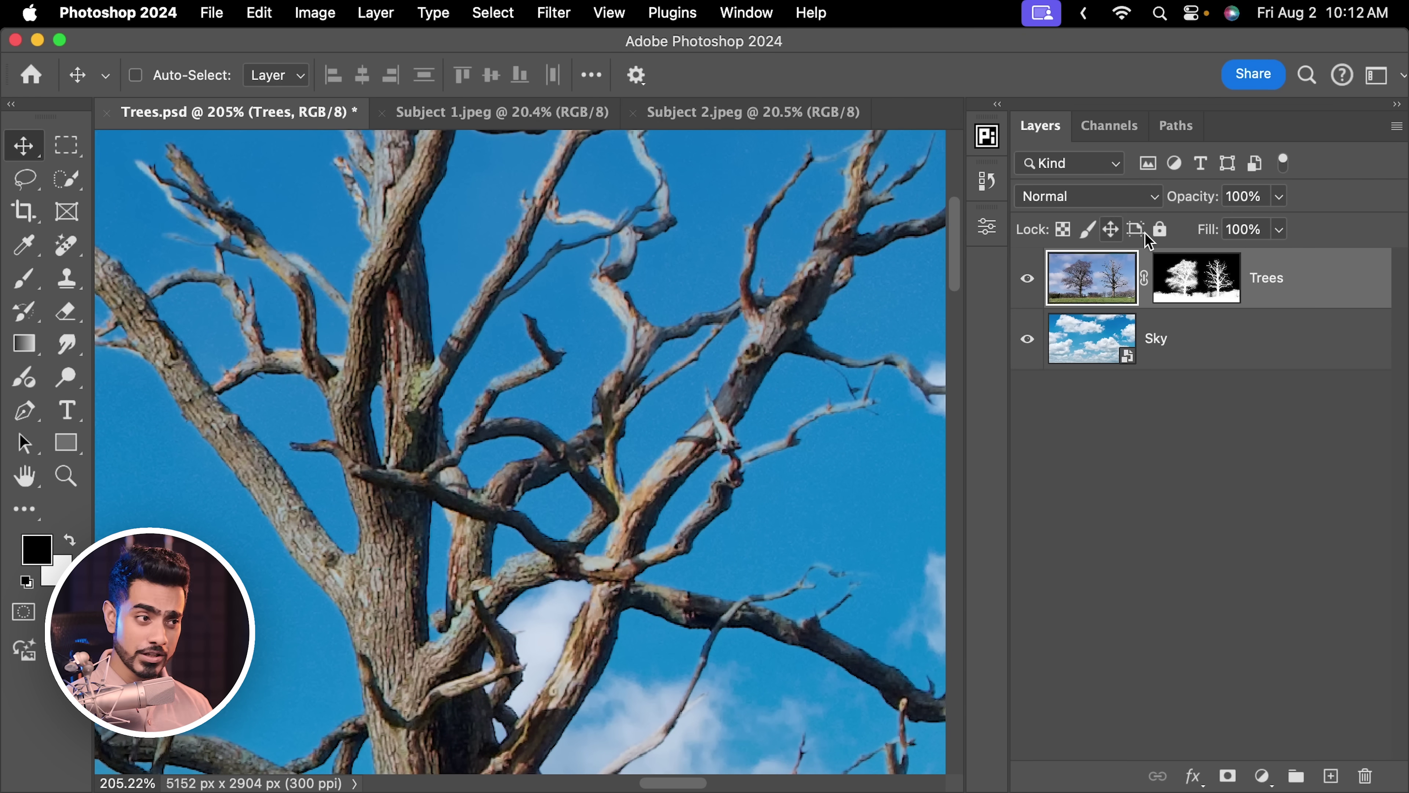
left_click(1187, 282)
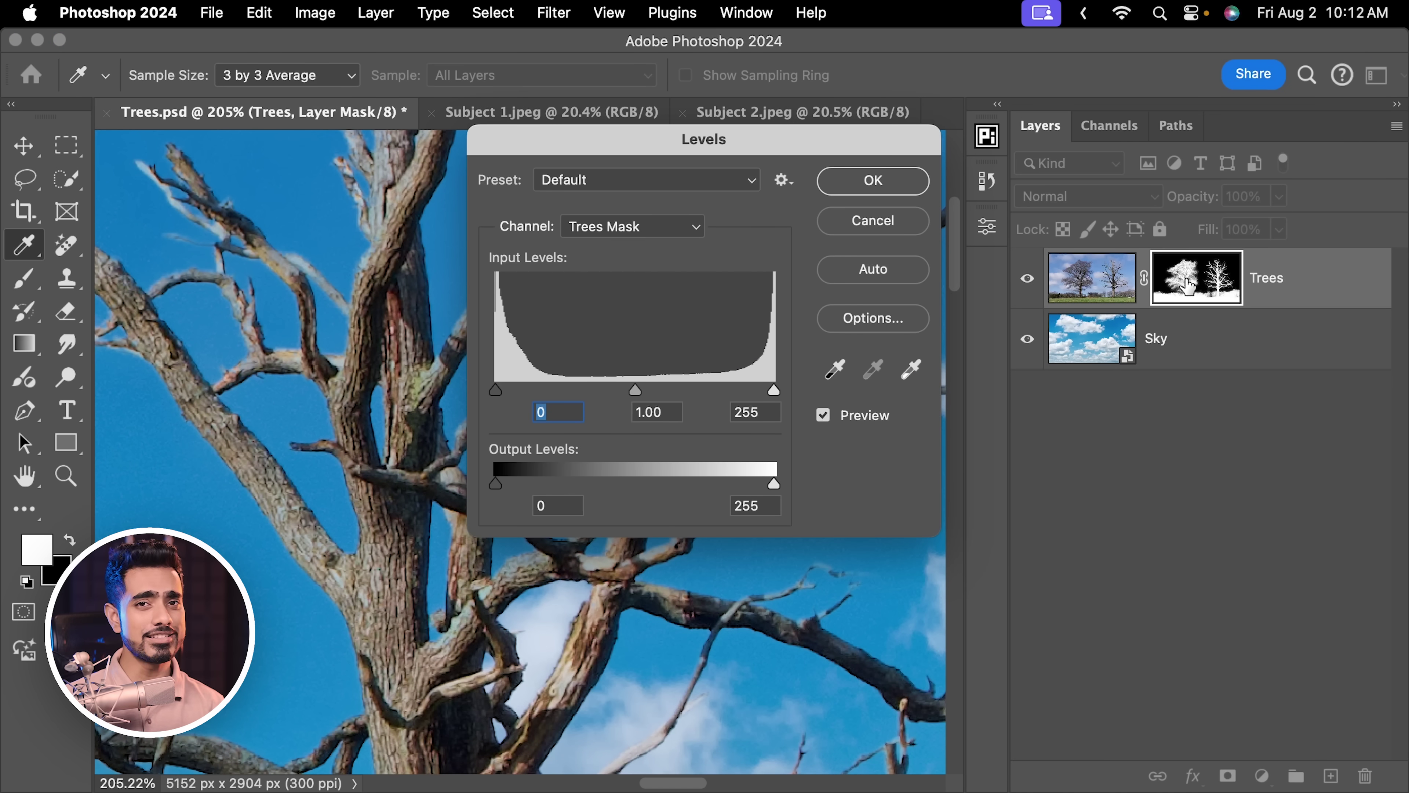
left_click_drag(668, 145, 866, 163)
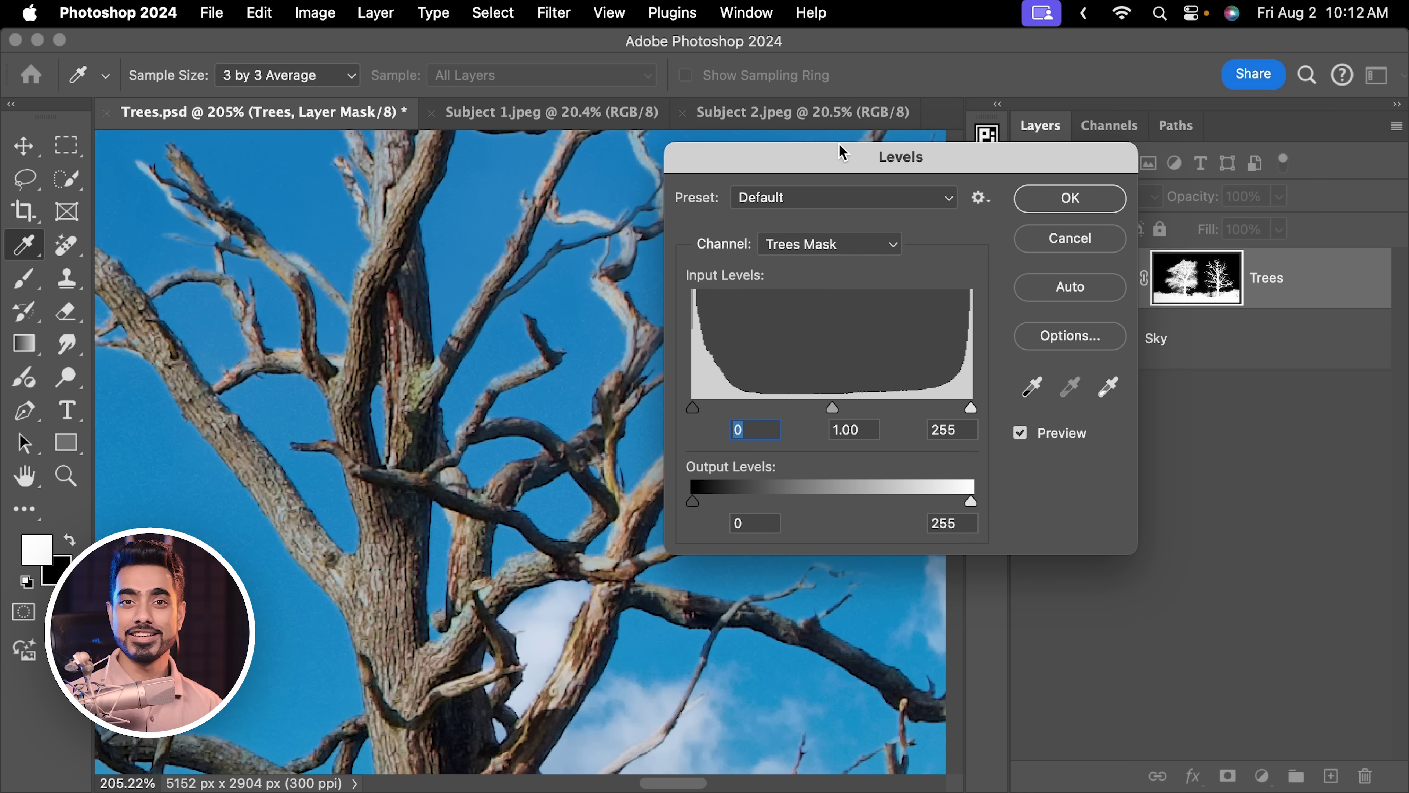
left_click_drag(587, 413, 415, 418)
left_click_drag(527, 446, 605, 425)
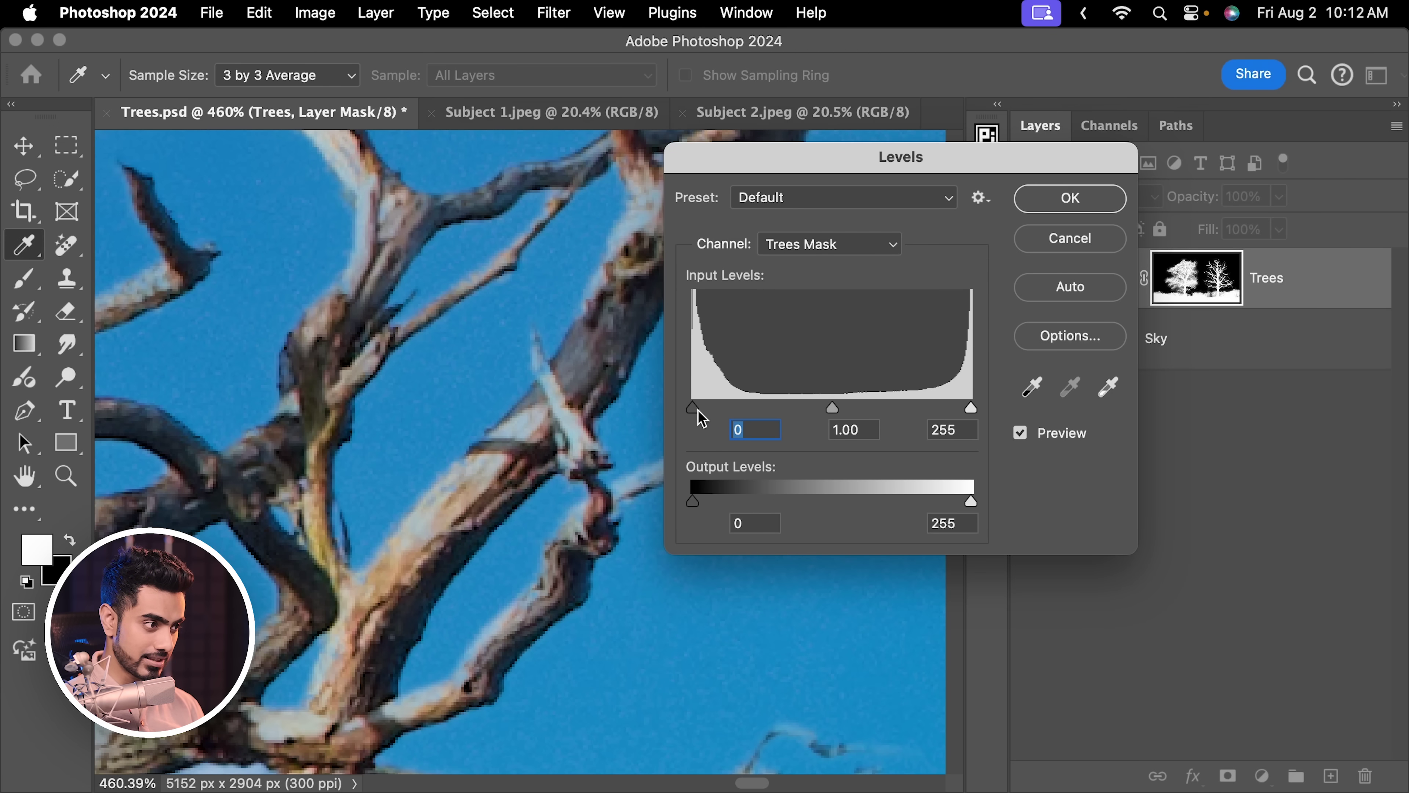
left_click_drag(696, 409, 785, 411)
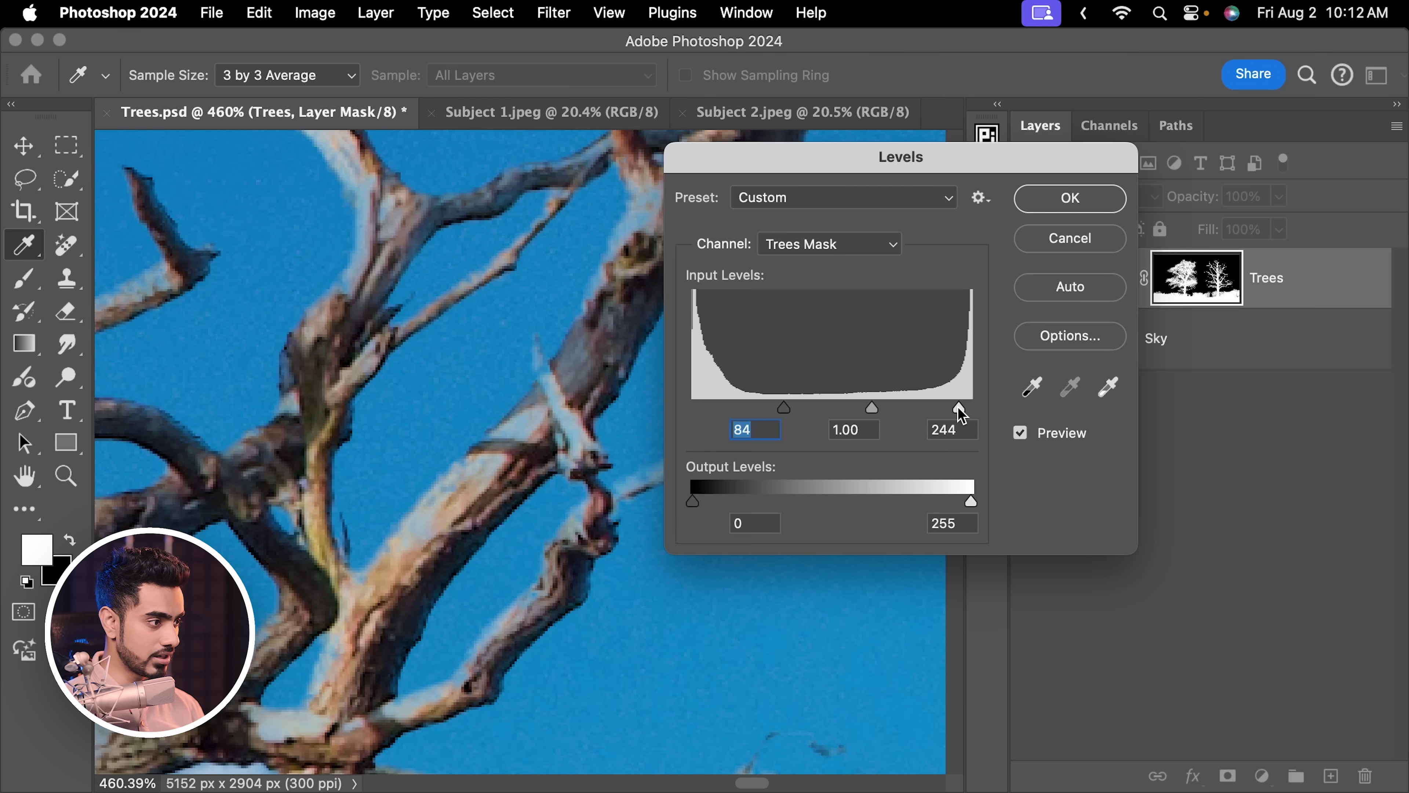
left_click_drag(960, 410, 867, 412)
scroll(500, 463, "down", 3)
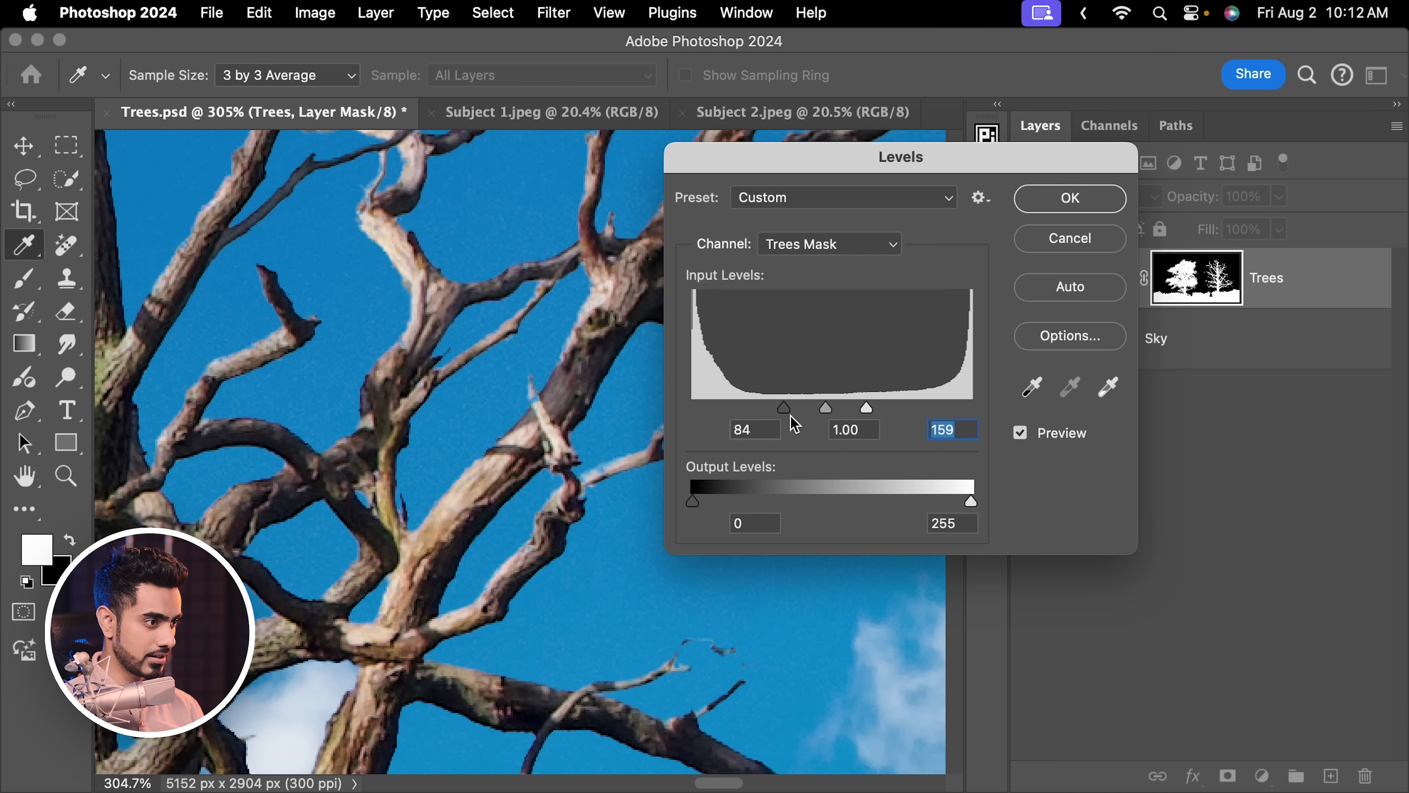
left_click_drag(537, 379, 535, 466)
left_click_drag(270, 485, 317, 533)
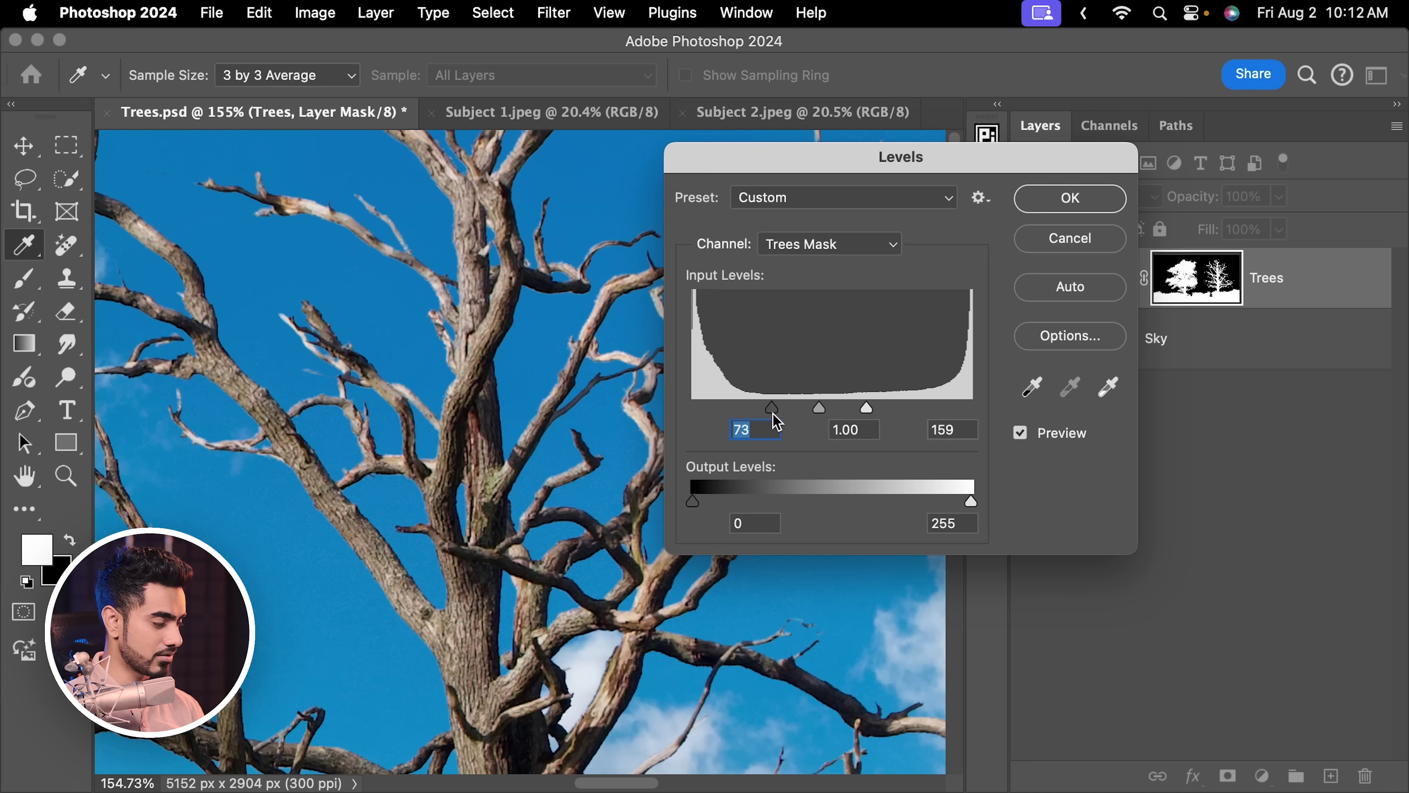
left_click(1083, 208)
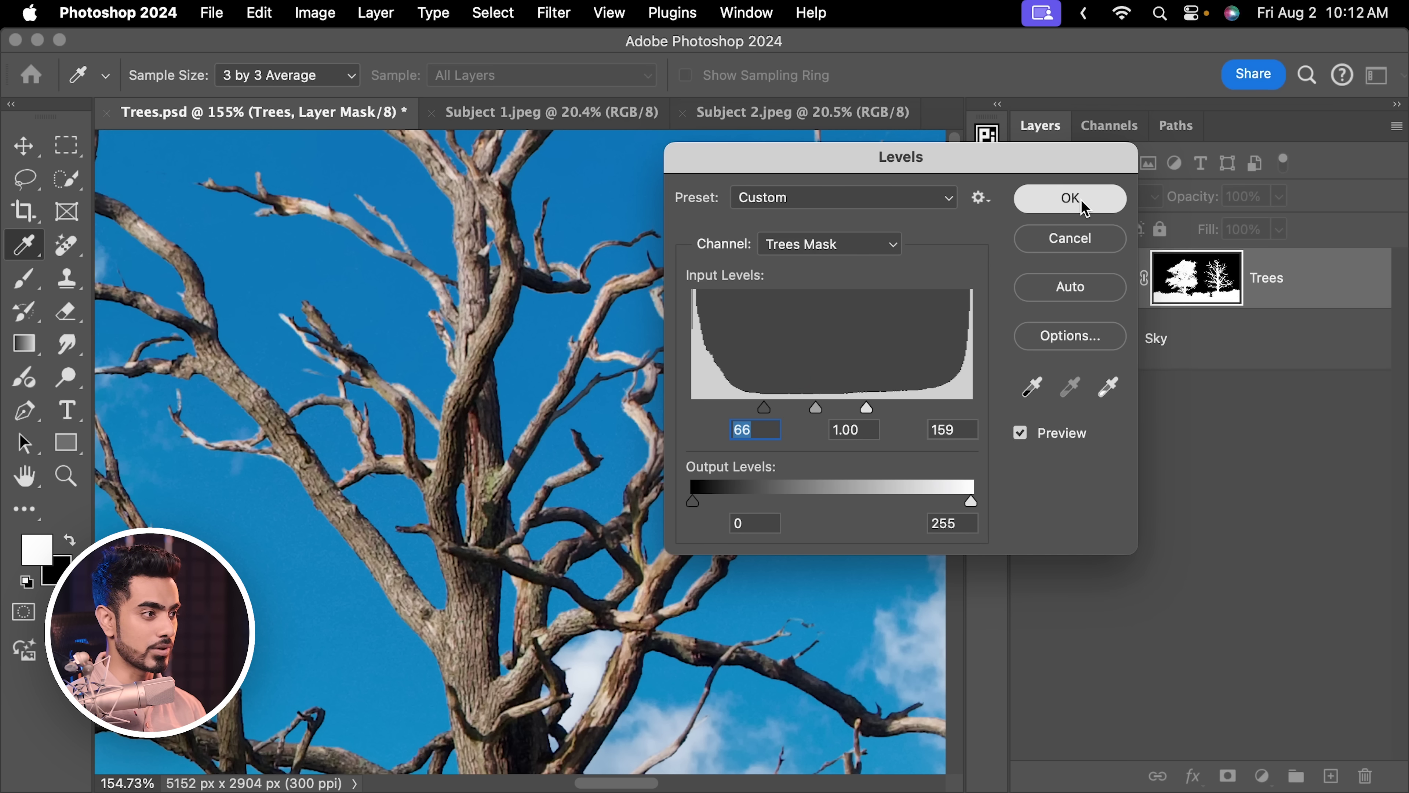
Examine the bare tree and the leafy tree for leftover original sky between the branches, comparing with the Trees layer hidden.
left_click_drag(559, 542, 654, 430)
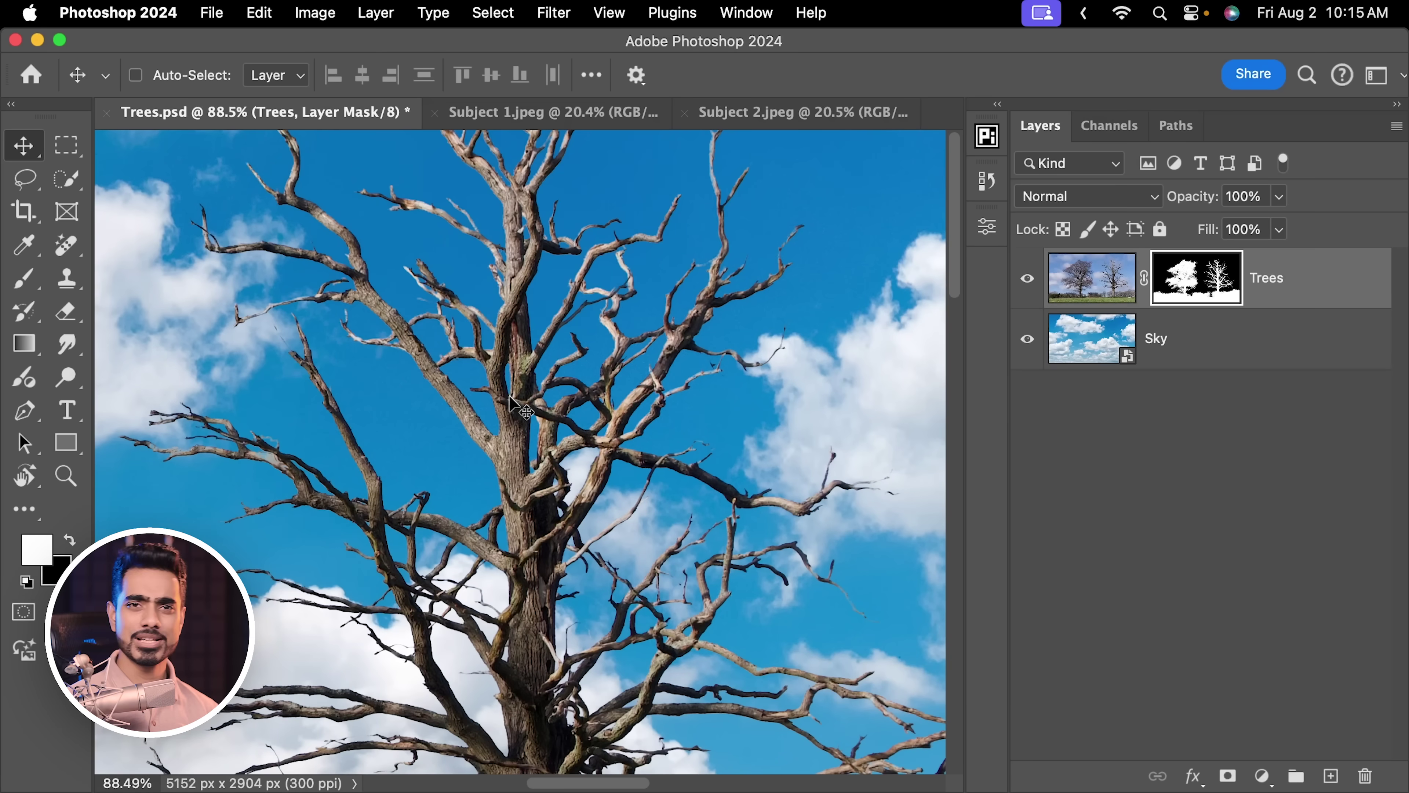
left_click_drag(498, 348, 666, 405)
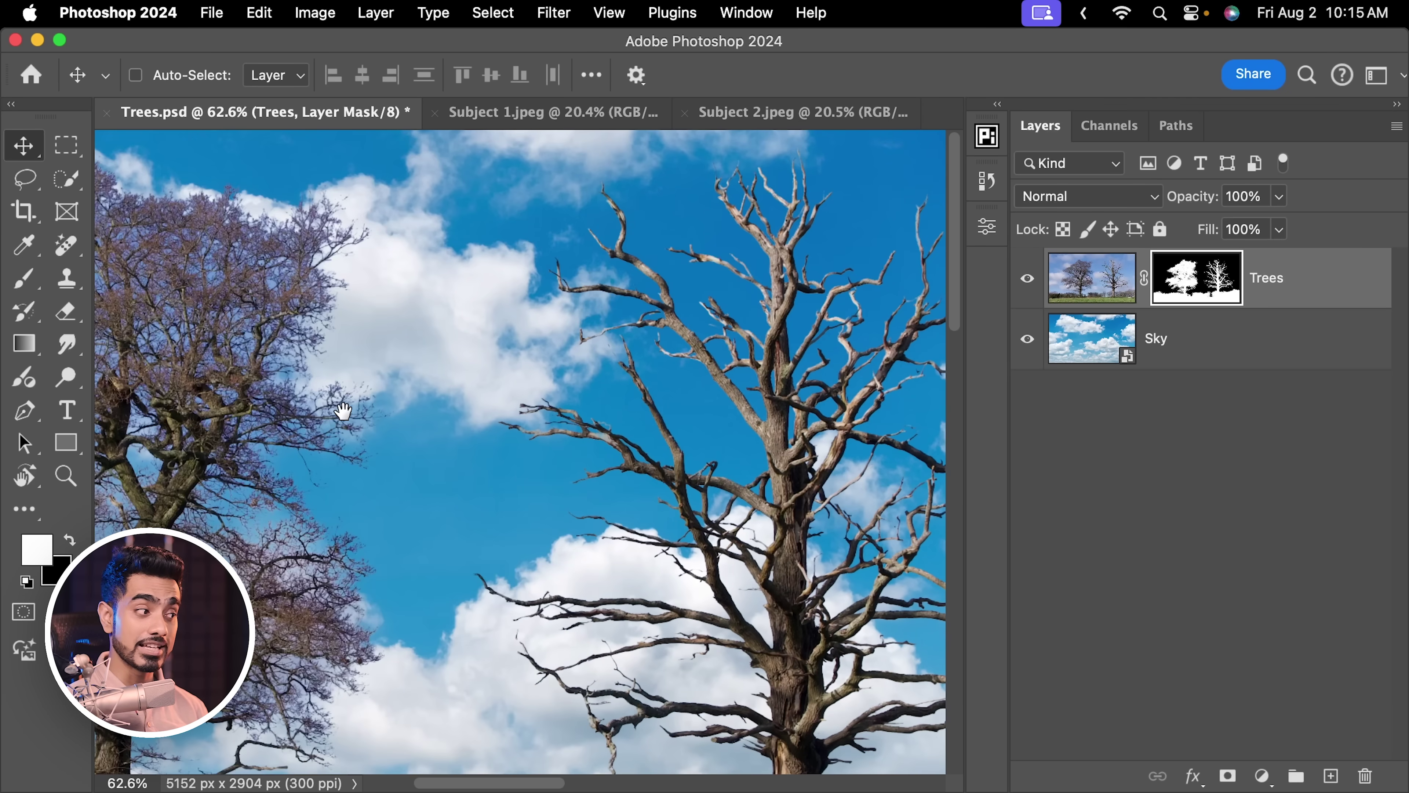
left_click_drag(343, 409, 597, 462)
left_click_drag(391, 374, 409, 348)
left_click_drag(404, 350, 484, 409)
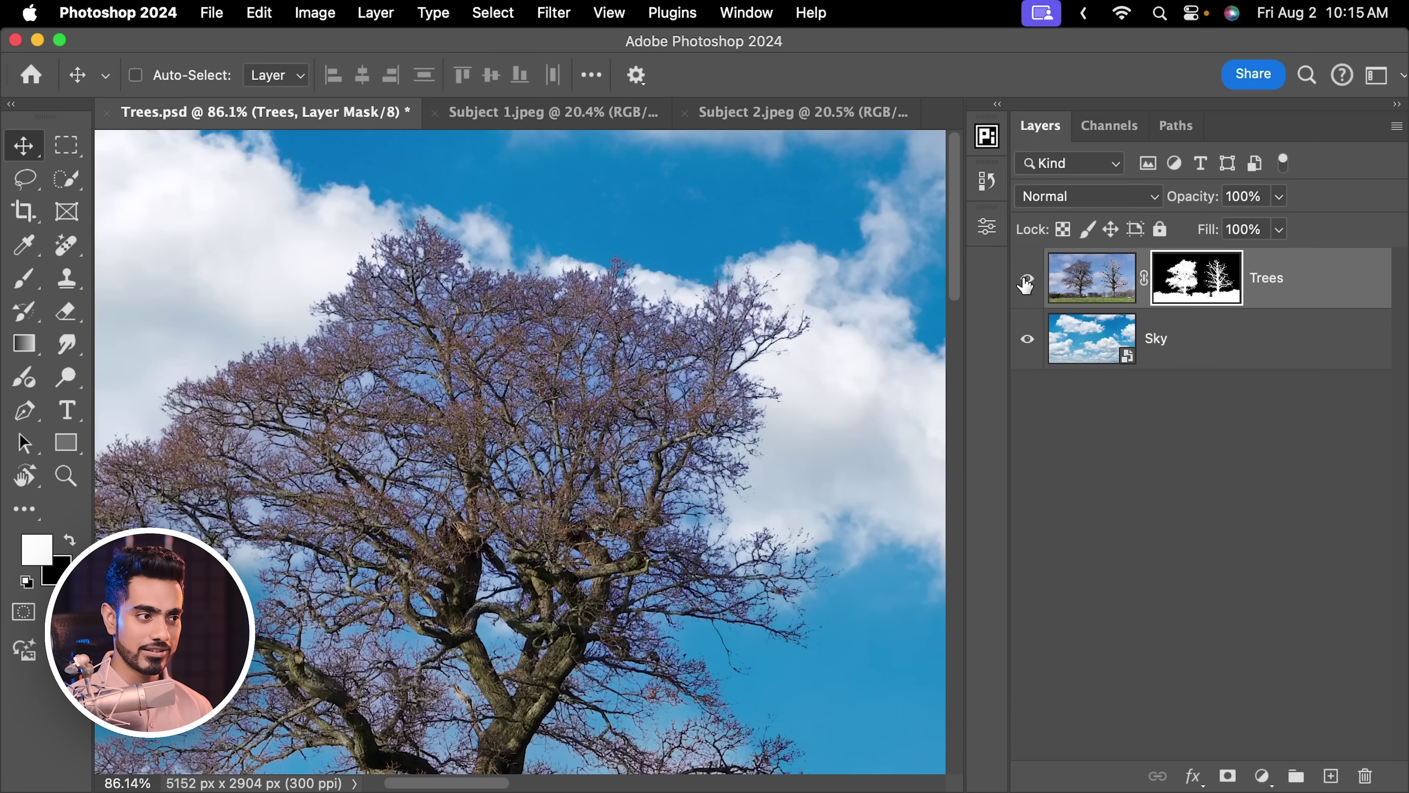
left_click(1027, 279)
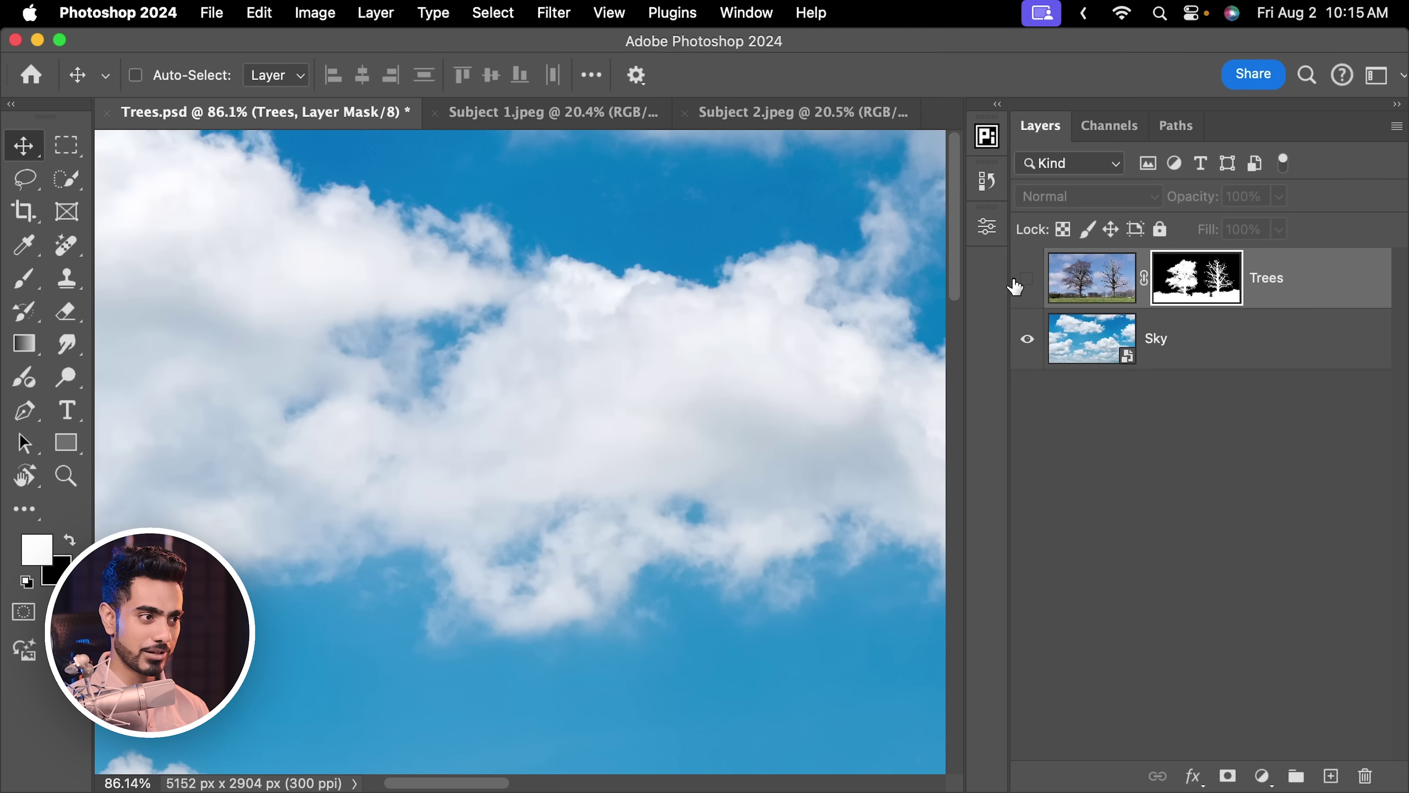
left_click(1027, 278)
scroll(443, 458, "down", 2)
scroll(444, 458, "left", 2)
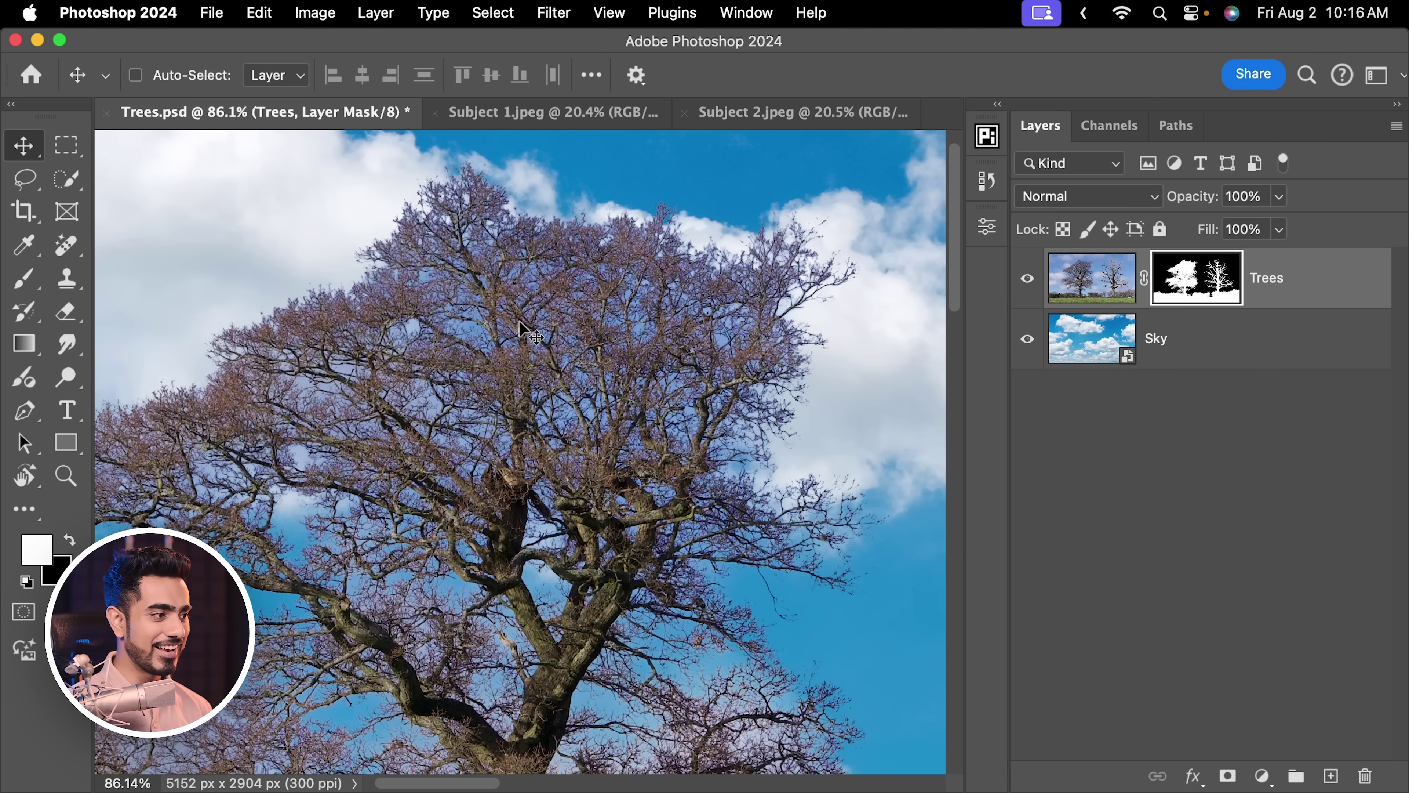
scroll(521, 329, "up", 5)
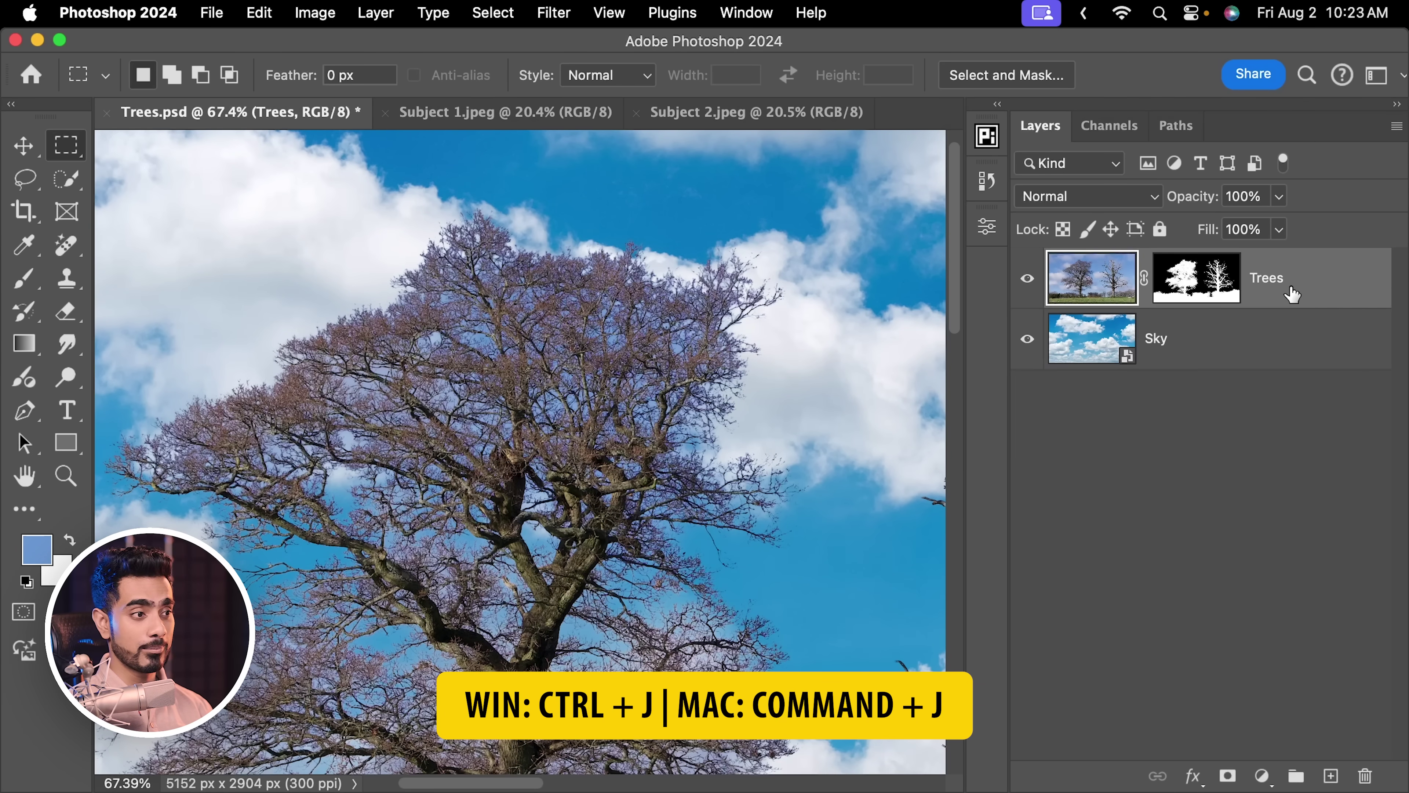
Duplicate the Trees layer and hide the original Trees layer.
key("super+j")
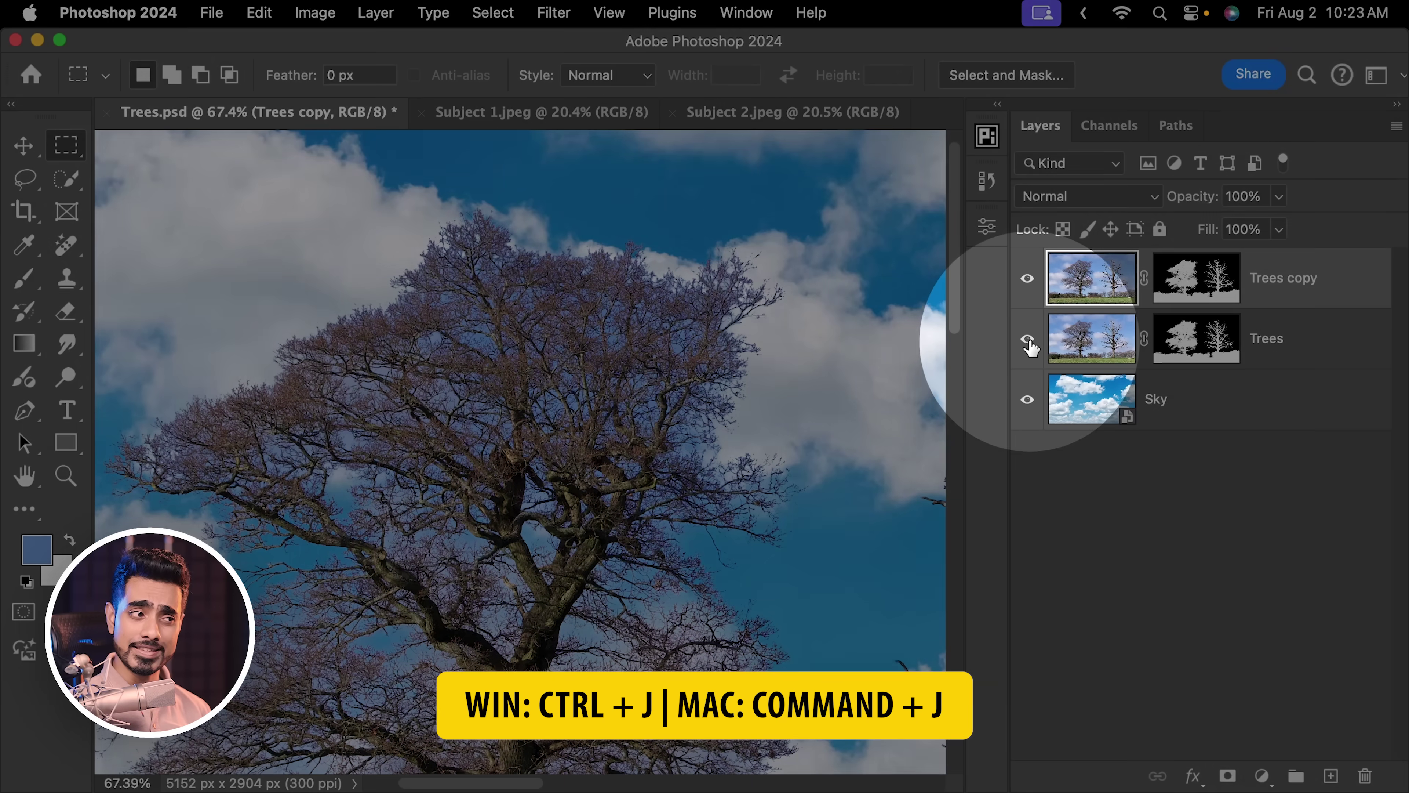
left_click(1026, 343)
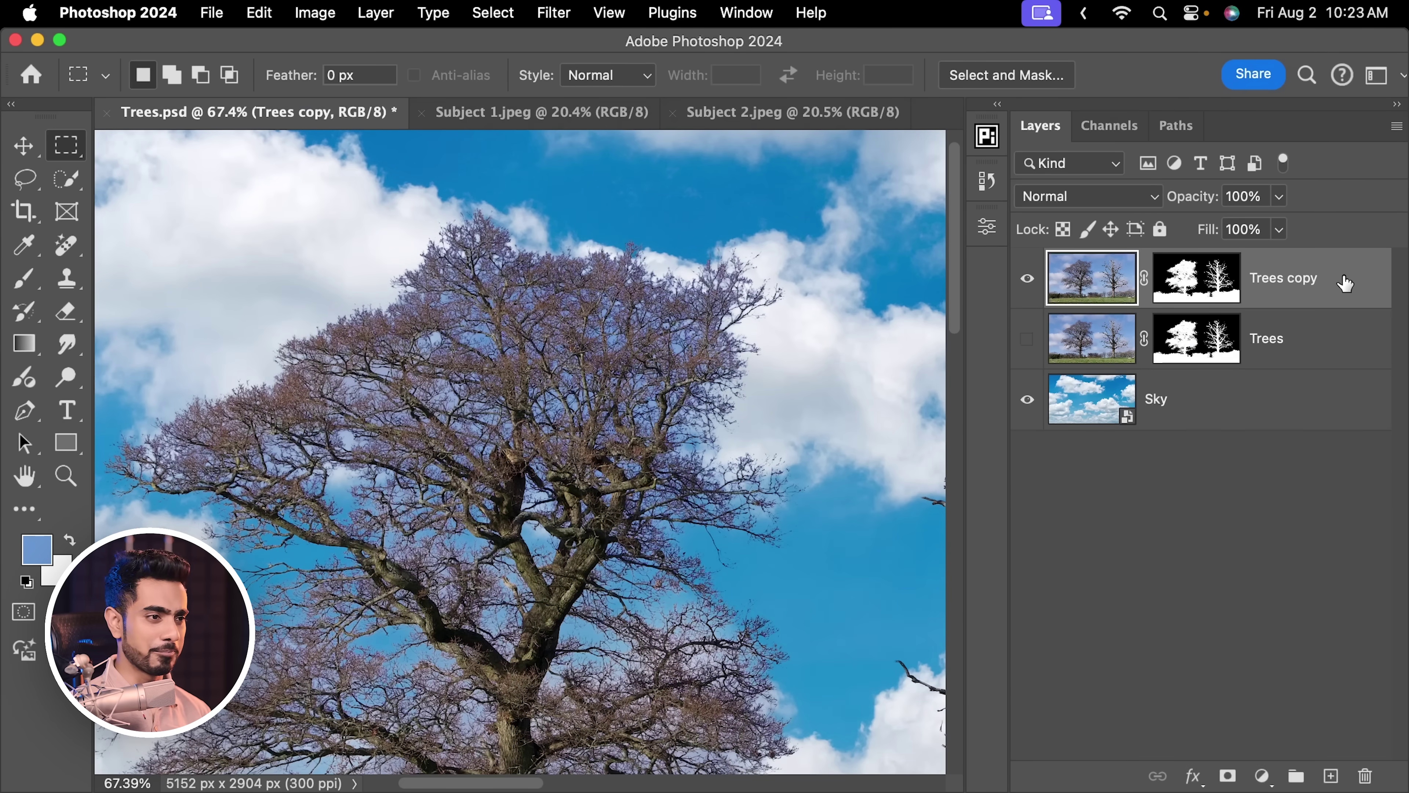
Set Blend If to Blue in the Trees copy layer's blending options and lower the Current Layer white value to 161.
double_click(1345, 282)
left_click_drag(851, 120, 1097, 112)
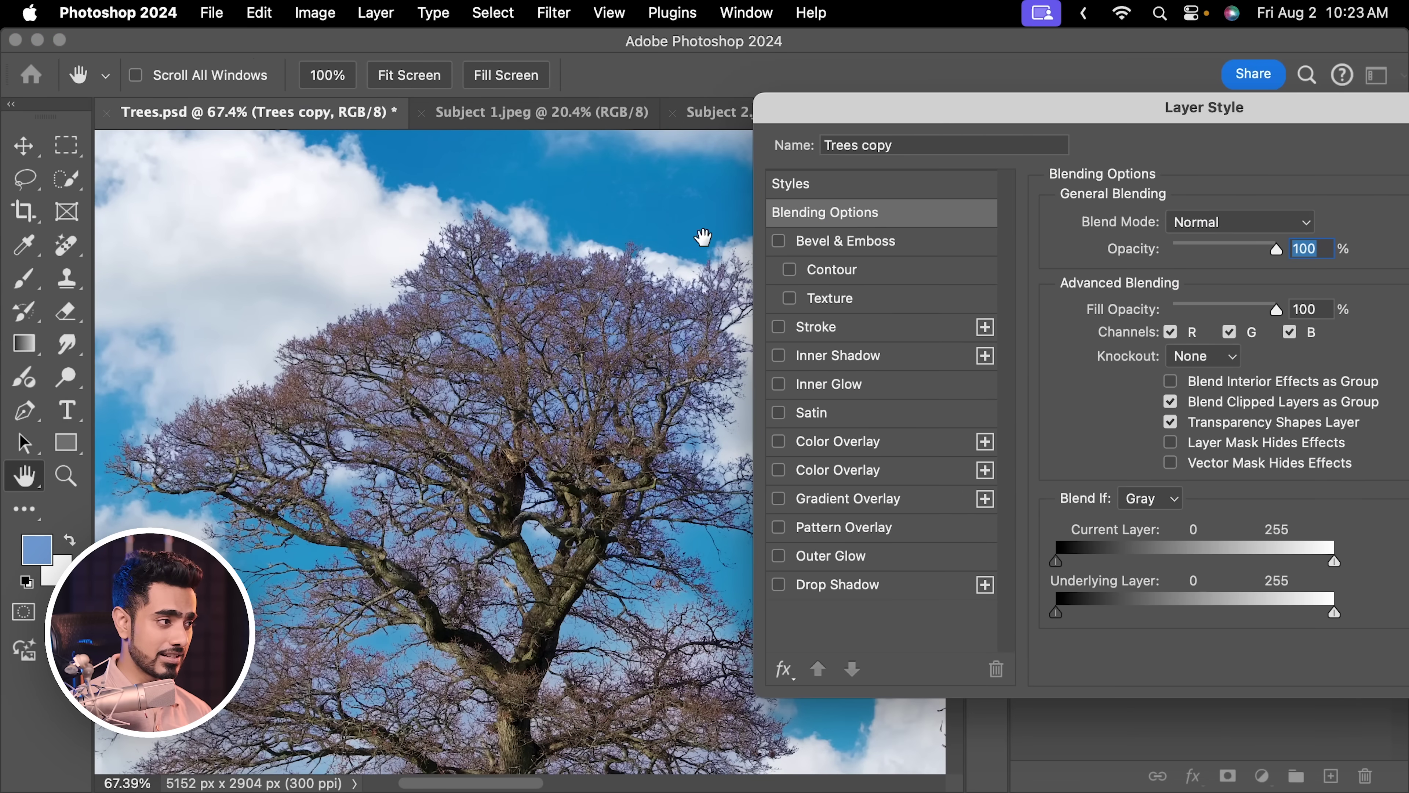
scroll(510, 362, "down", 5)
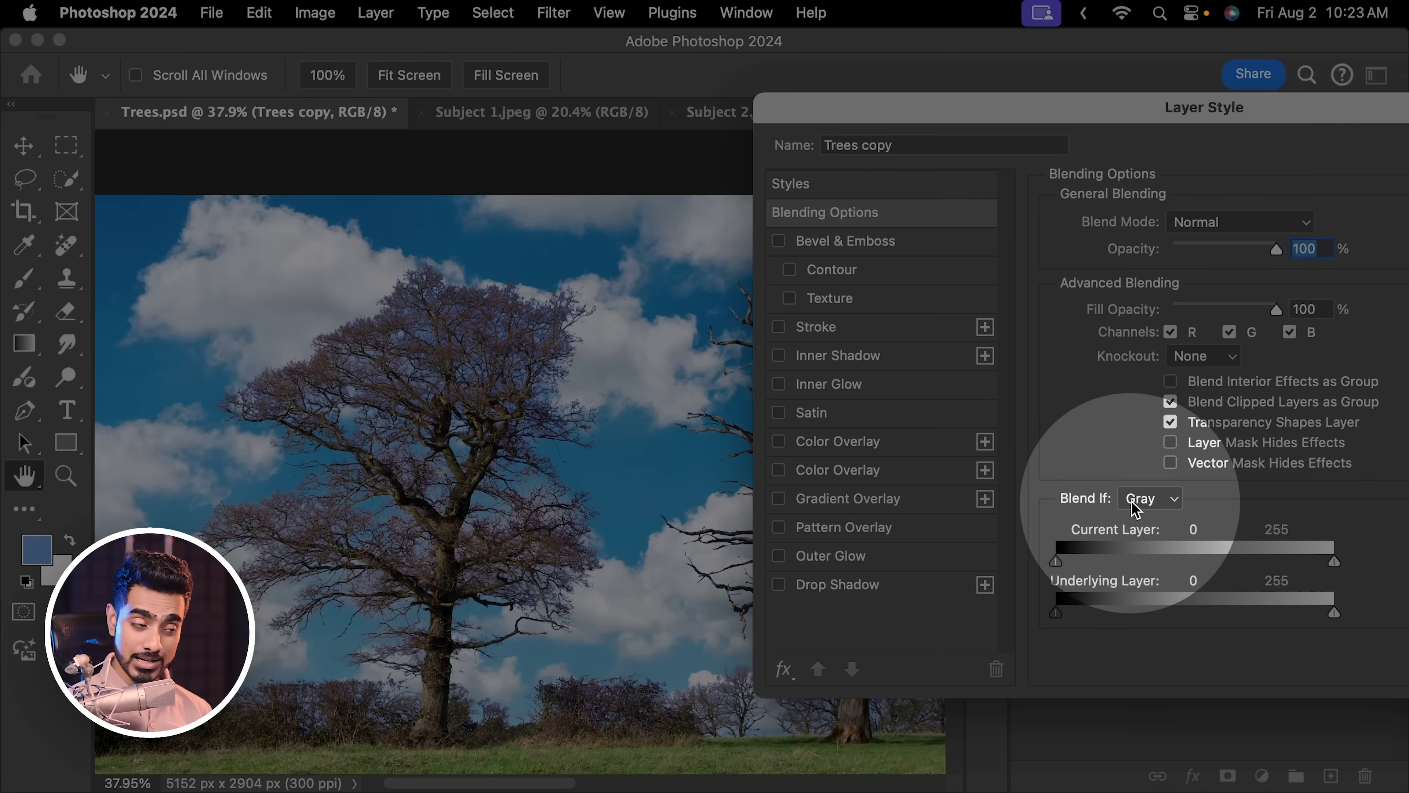
left_click(1126, 501)
left_click(1154, 570)
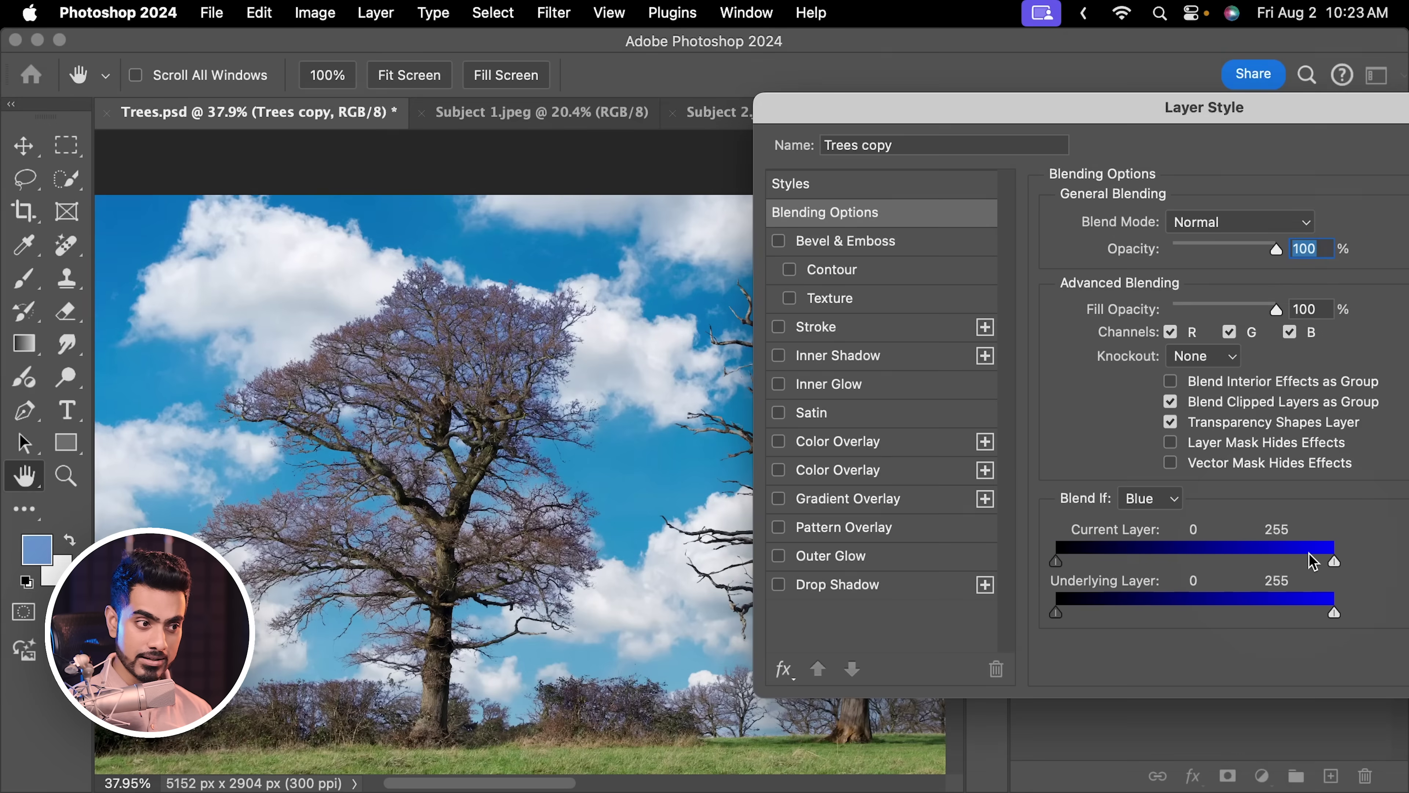
left_click_drag(1286, 567, 1233, 564)
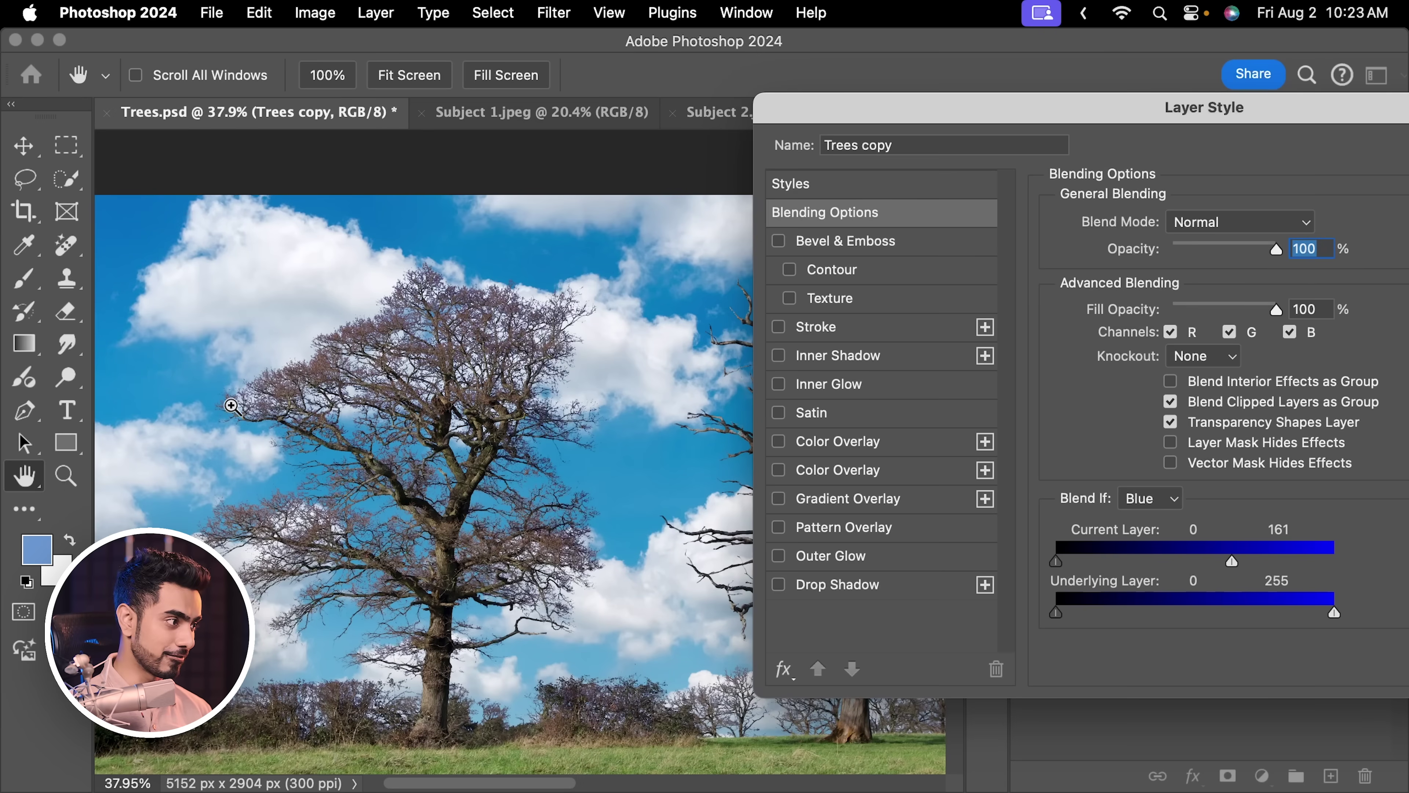
Split the Trees copy's blue Current Layer white slider to 76 / 233 for a smooth transition and apply the layer style.
left_click_drag(231, 405, 315, 396)
left_click_drag(499, 379, 342, 395)
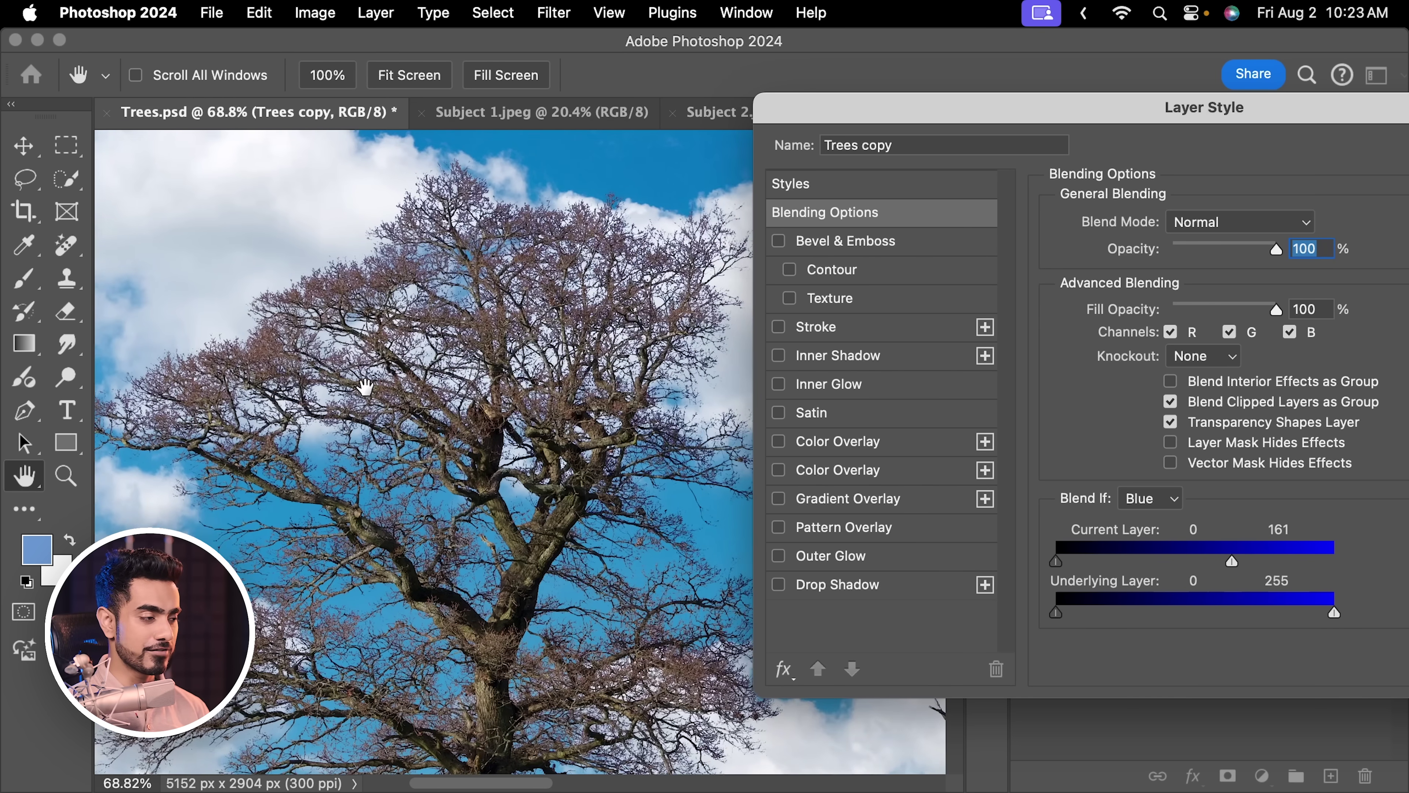
left_click_drag(459, 371, 406, 373)
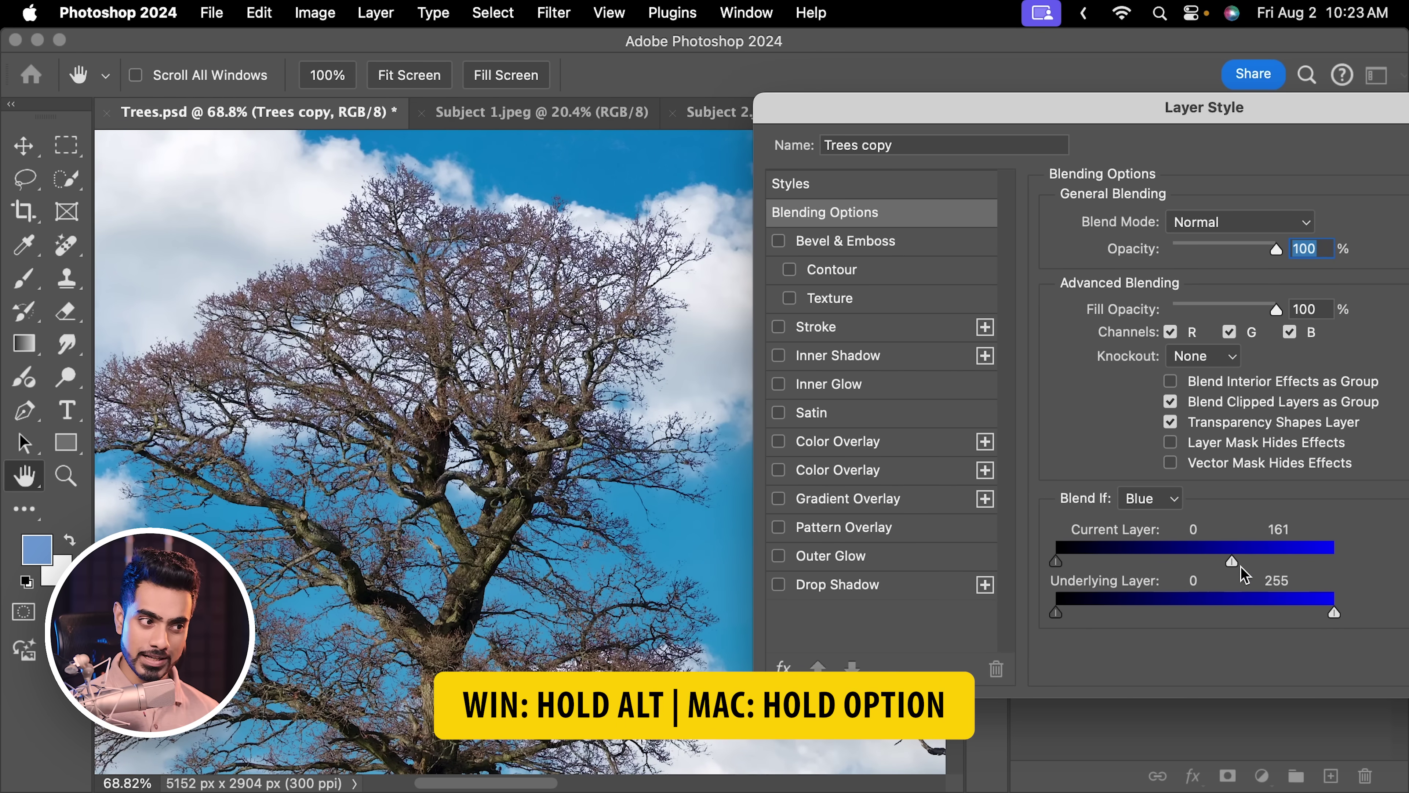
left_click_drag(1241, 568, 1124, 567)
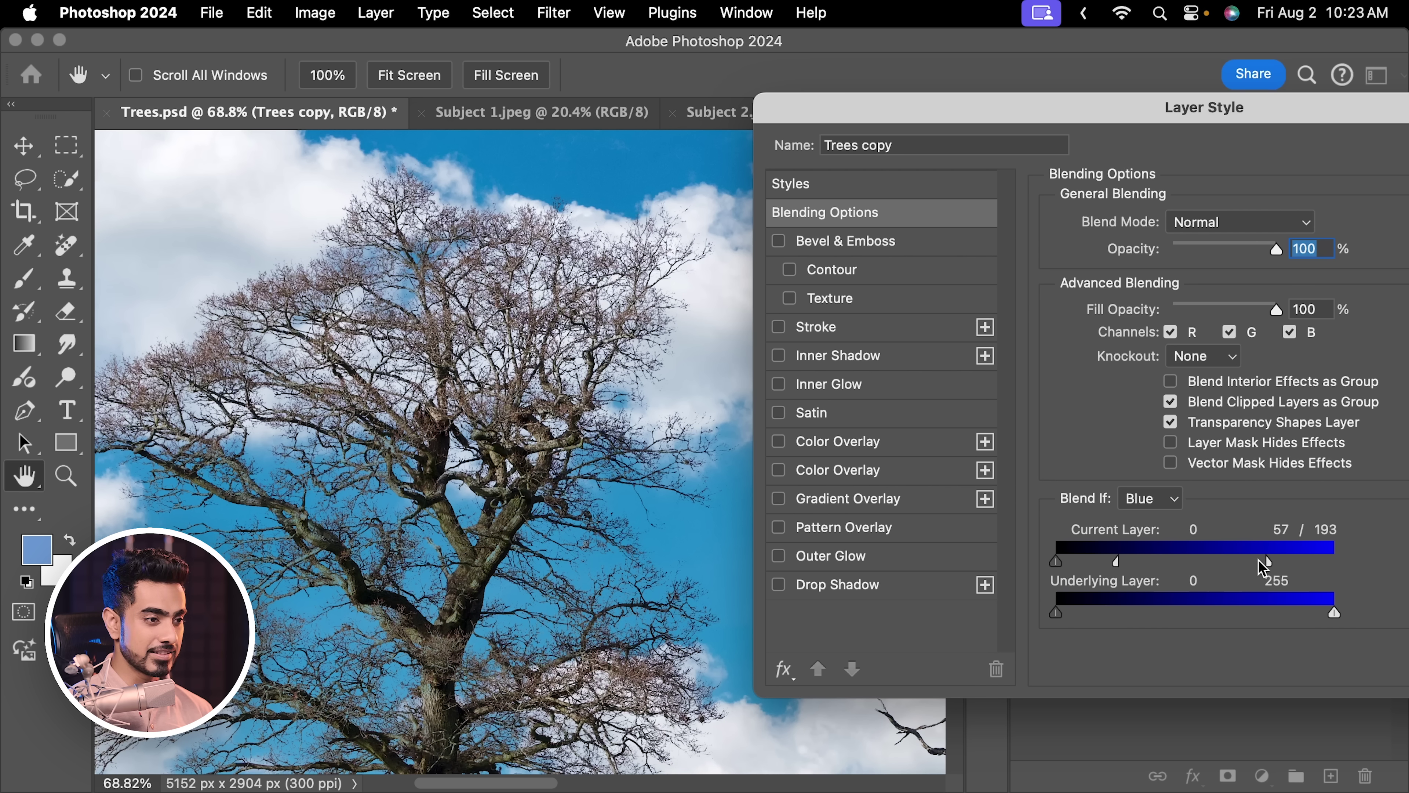
left_click_drag(1274, 566, 1312, 561)
left_click_drag(1117, 563, 1140, 567)
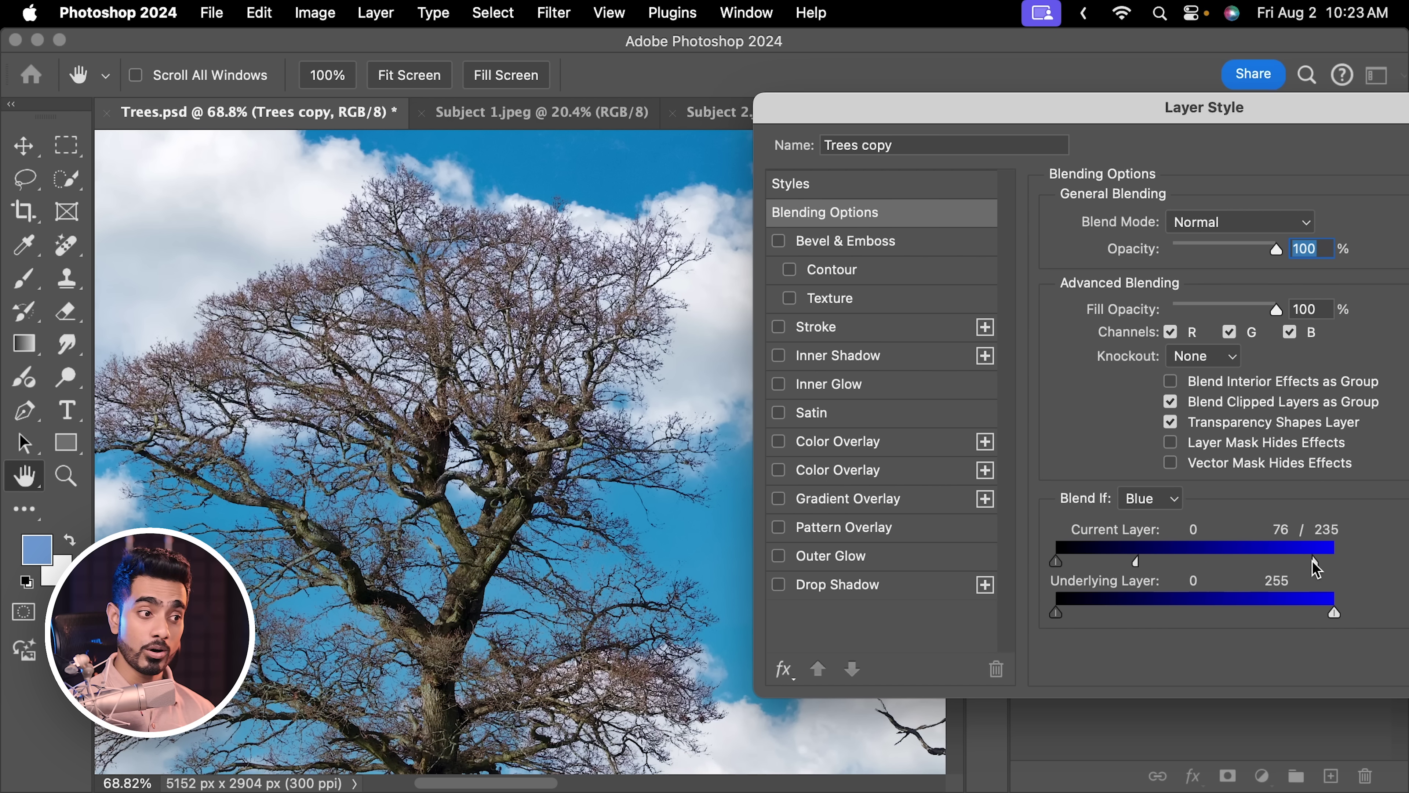
left_click_drag(1160, 111, 837, 111)
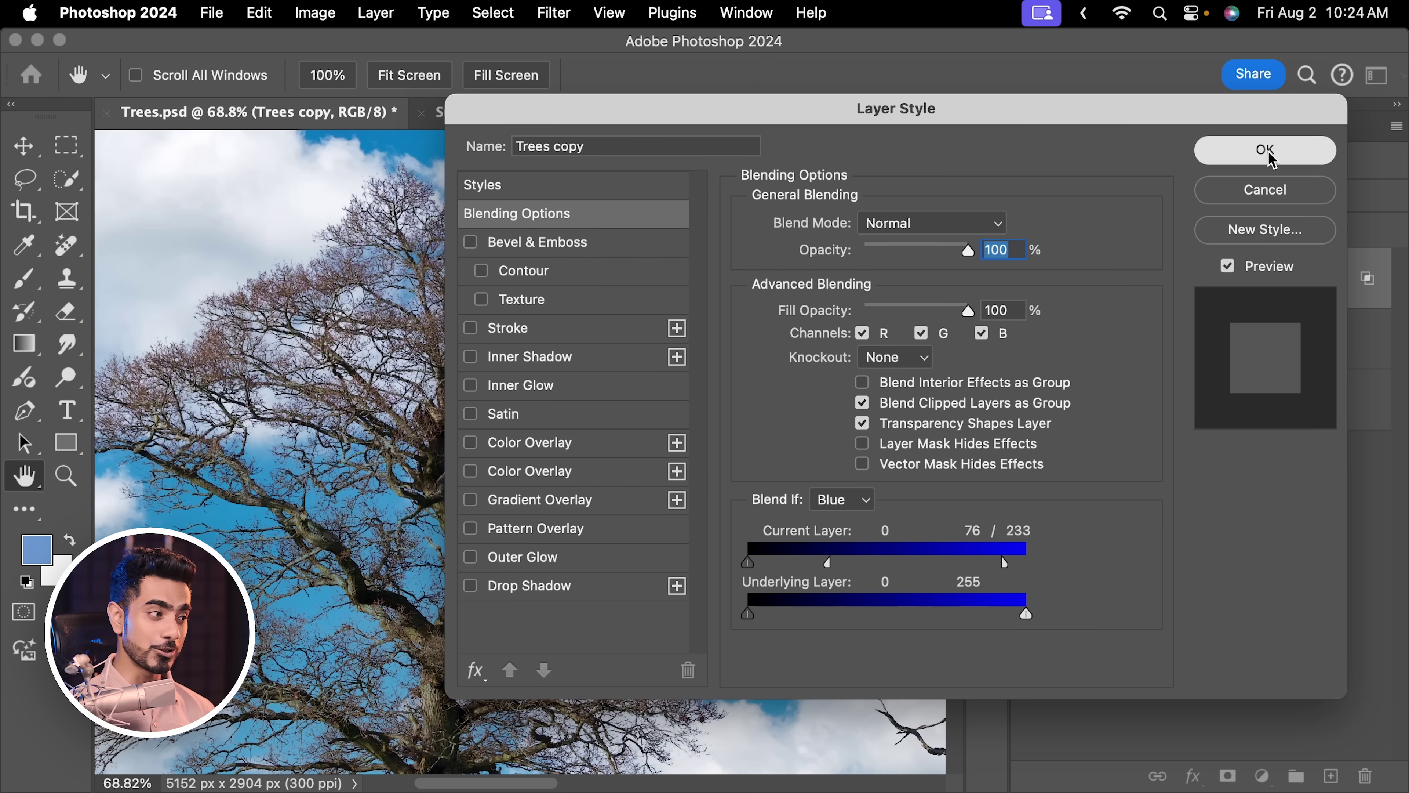
left_click(1268, 151)
Check the bare tree's trunk for missing bark and show the original Trees layer beneath the copy to fill it in.
scroll(671, 369, "right", 10)
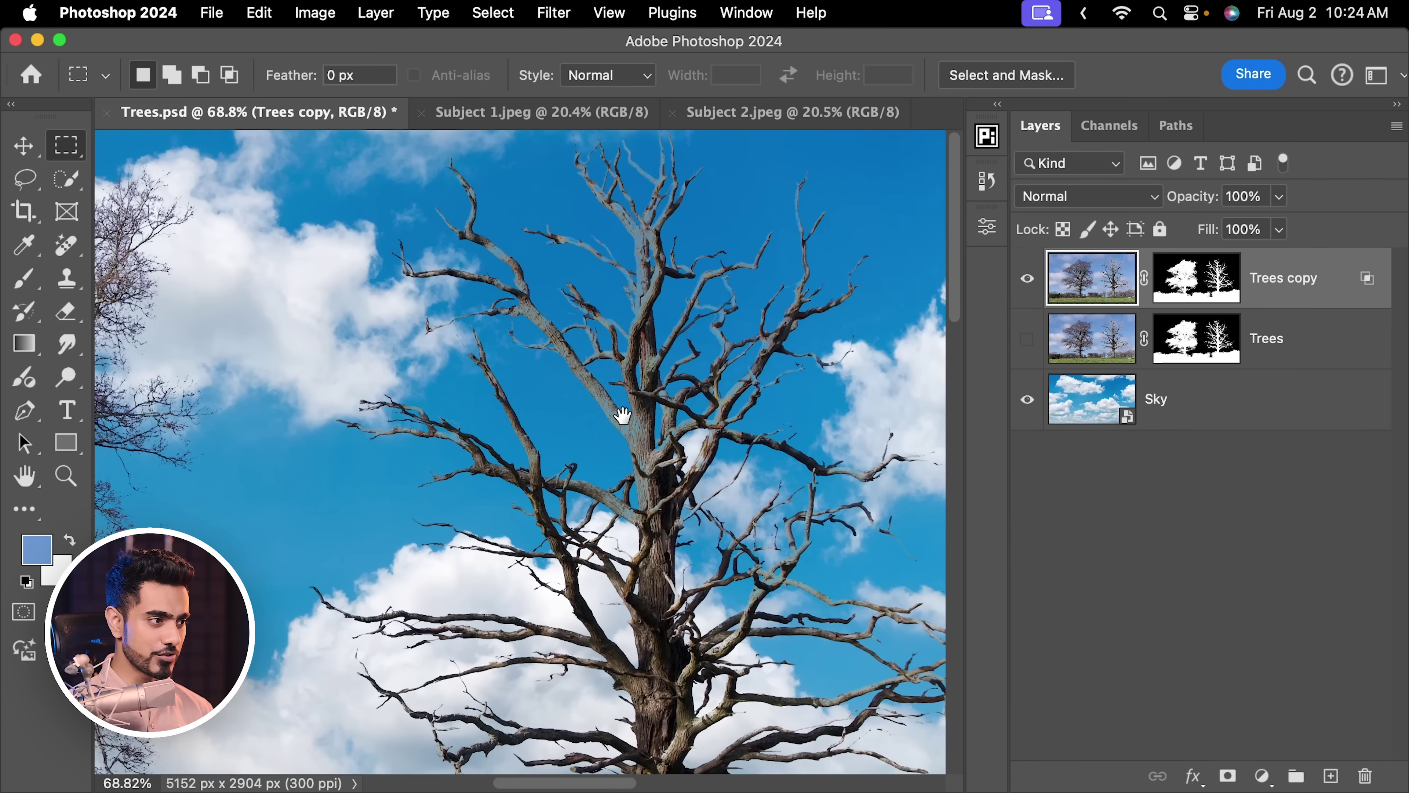
scroll(623, 409, "up", 6)
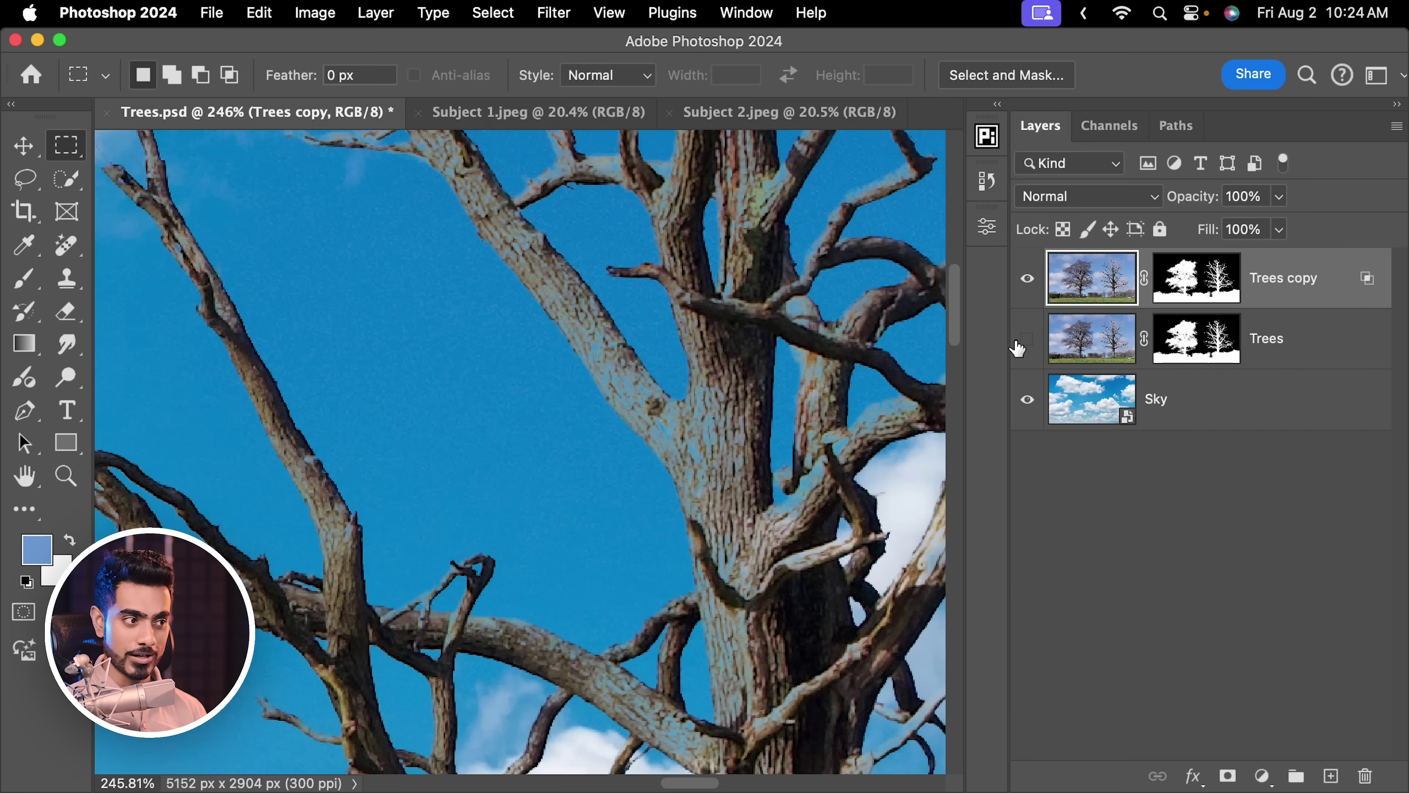
left_click(1027, 339)
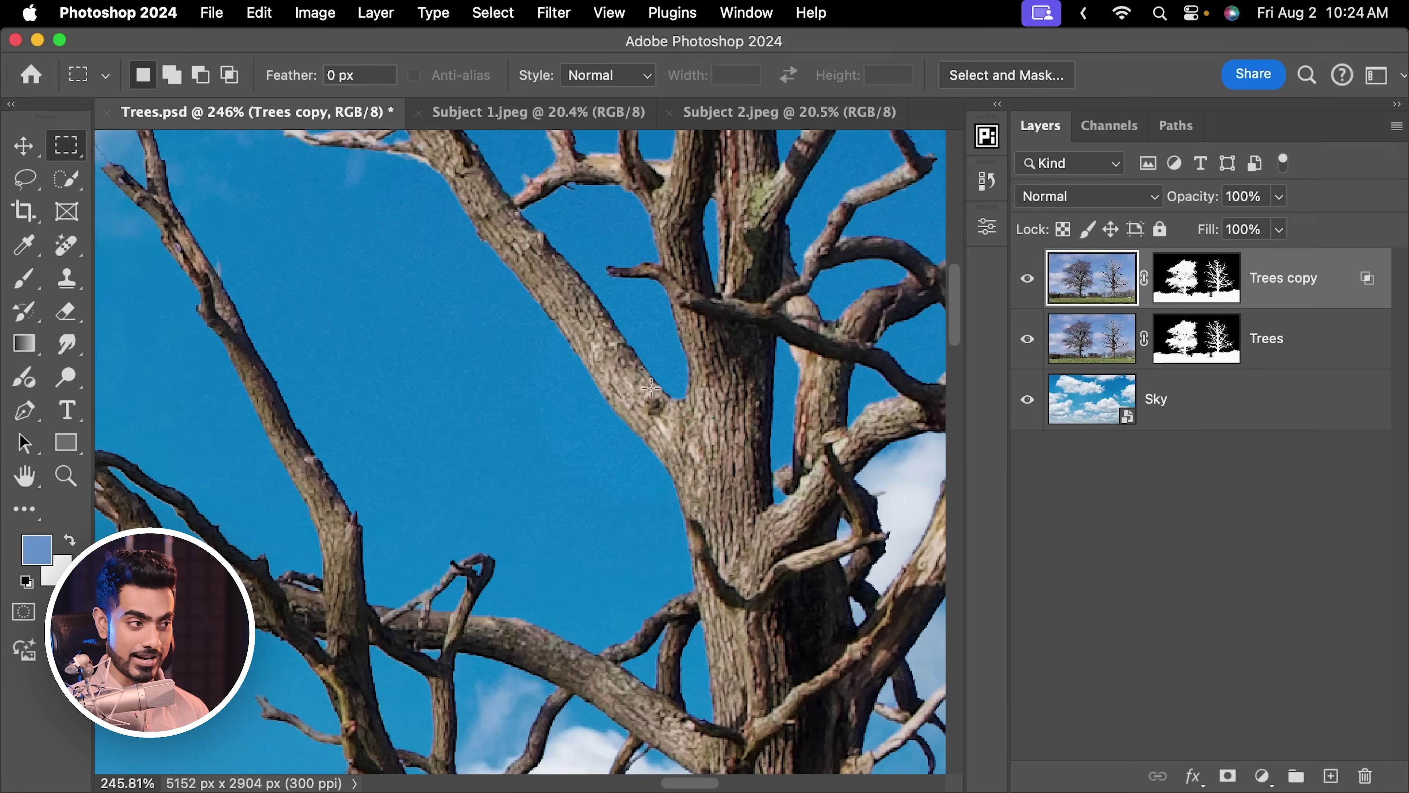
Paint black on the original Trees layer mask over the leafy tree's upper branches with a 600 px brush.
left_click_drag(650, 386, 502, 422)
left_click_drag(504, 427, 741, 450)
left_click_drag(355, 334, 336, 334)
left_click_drag(336, 333, 544, 353)
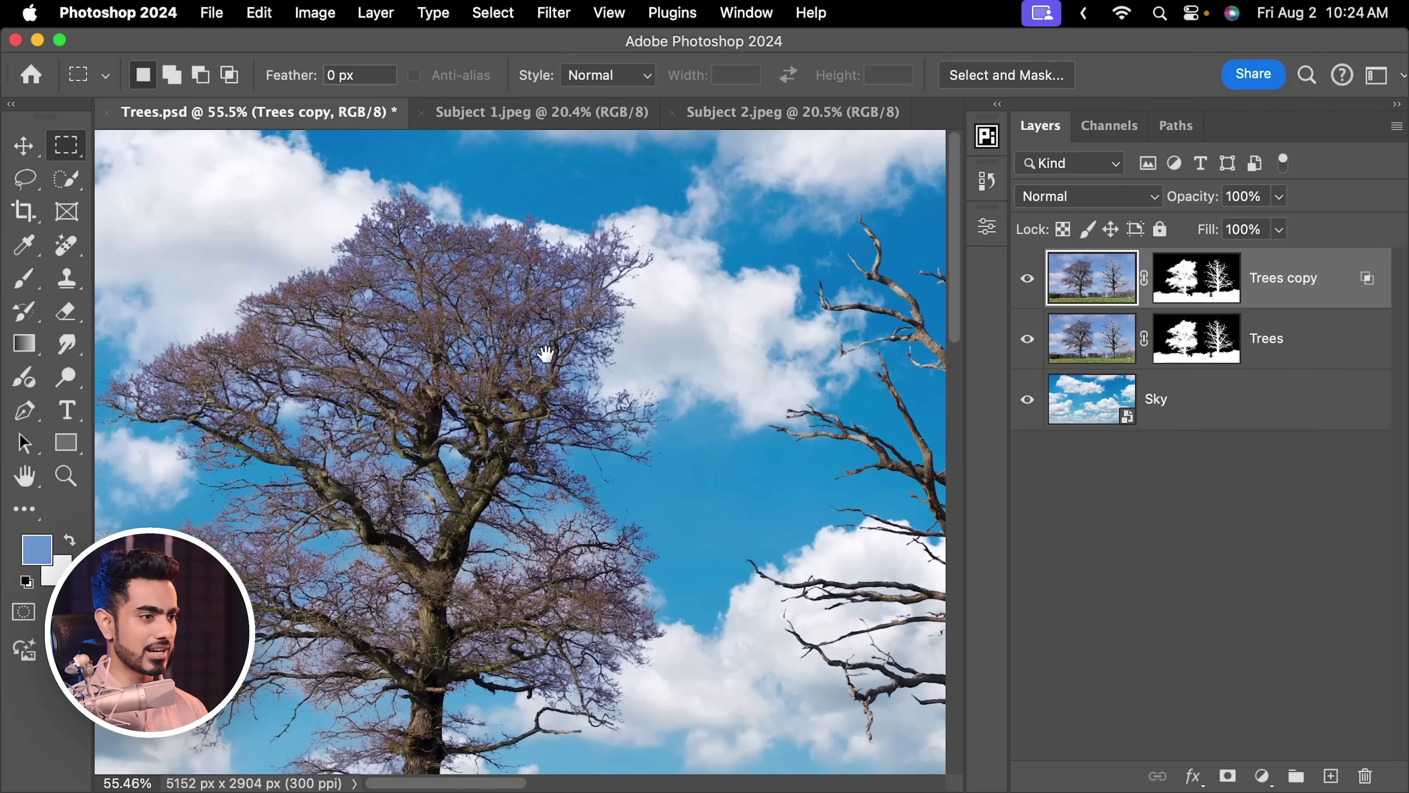
left_click(1205, 347)
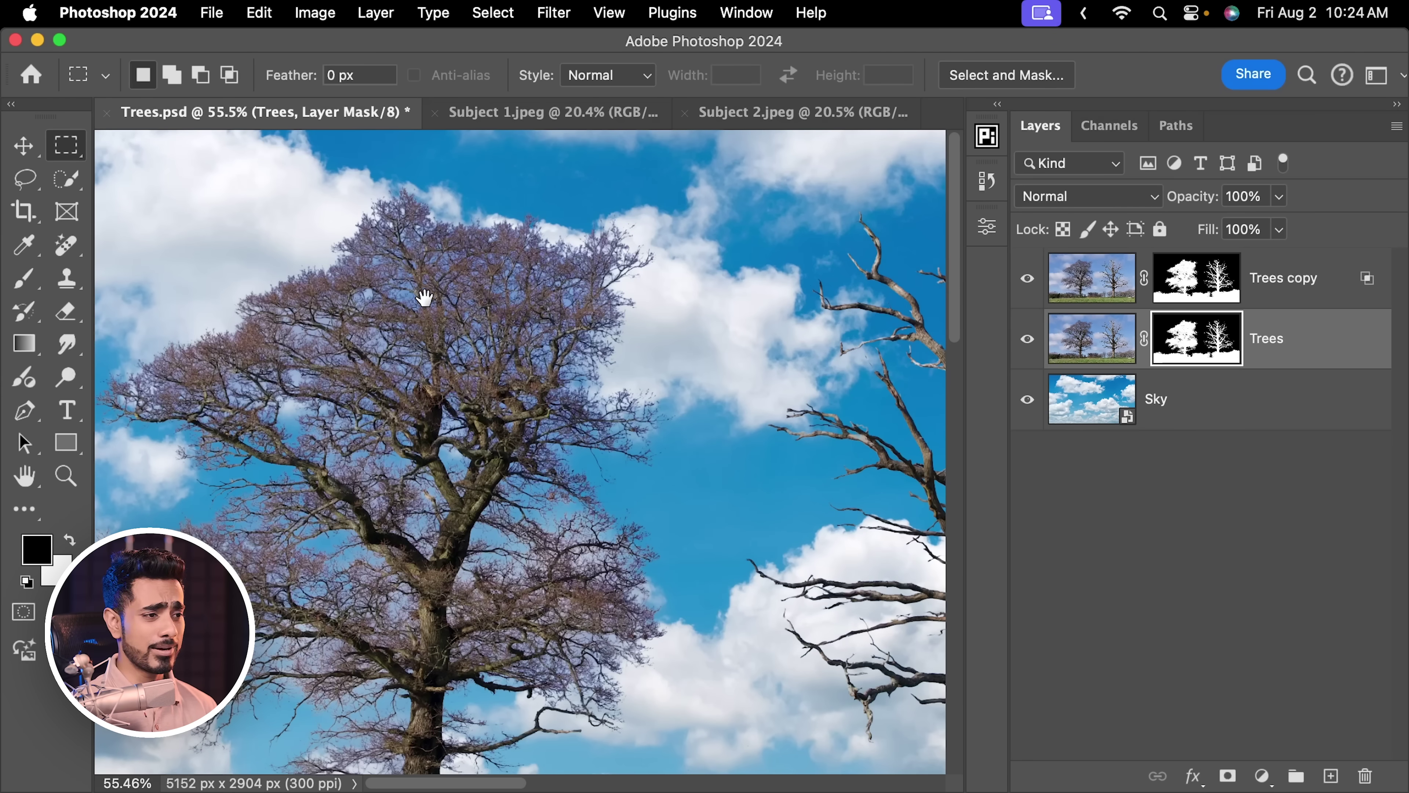
left_click_drag(425, 298, 527, 236)
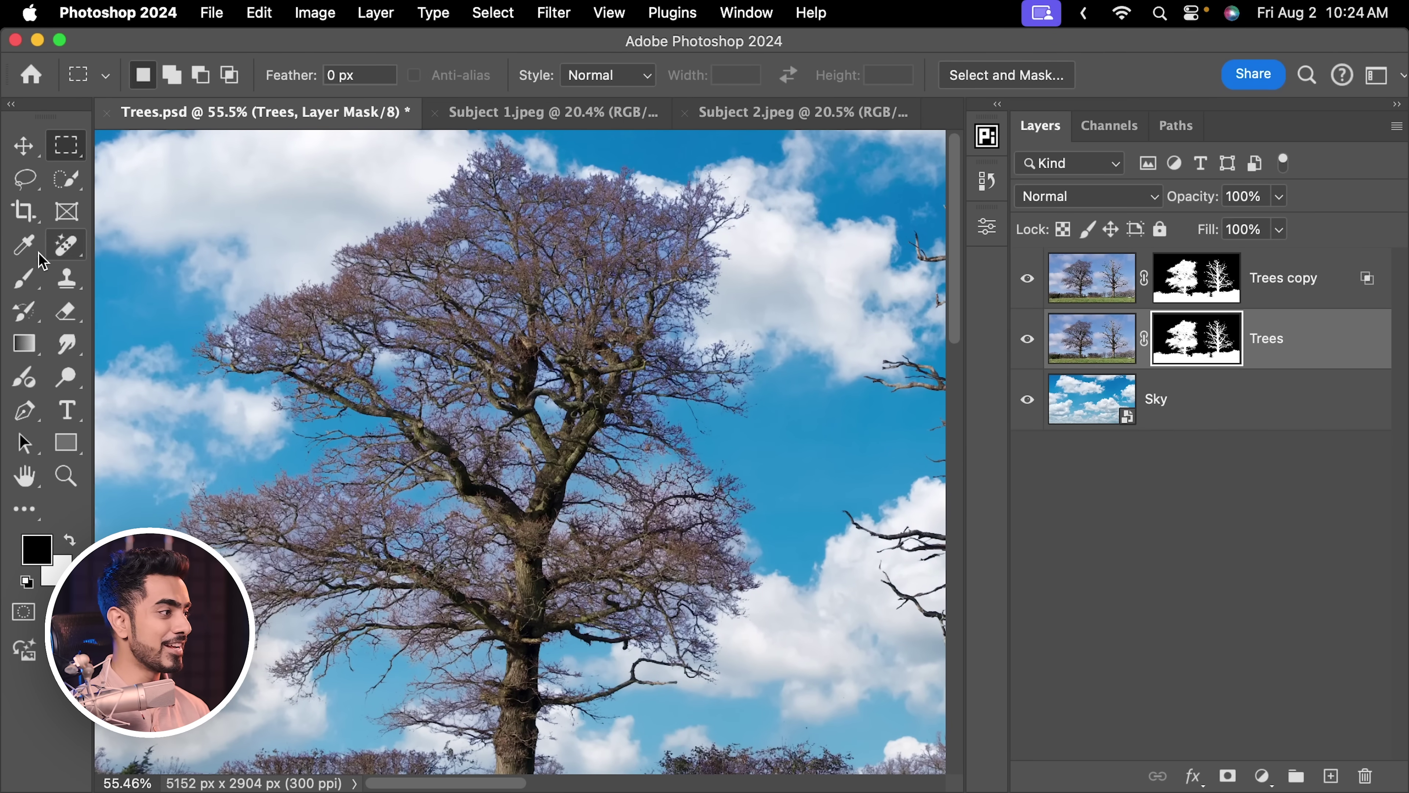
key("b")
left_click_drag(299, 322, 285, 323)
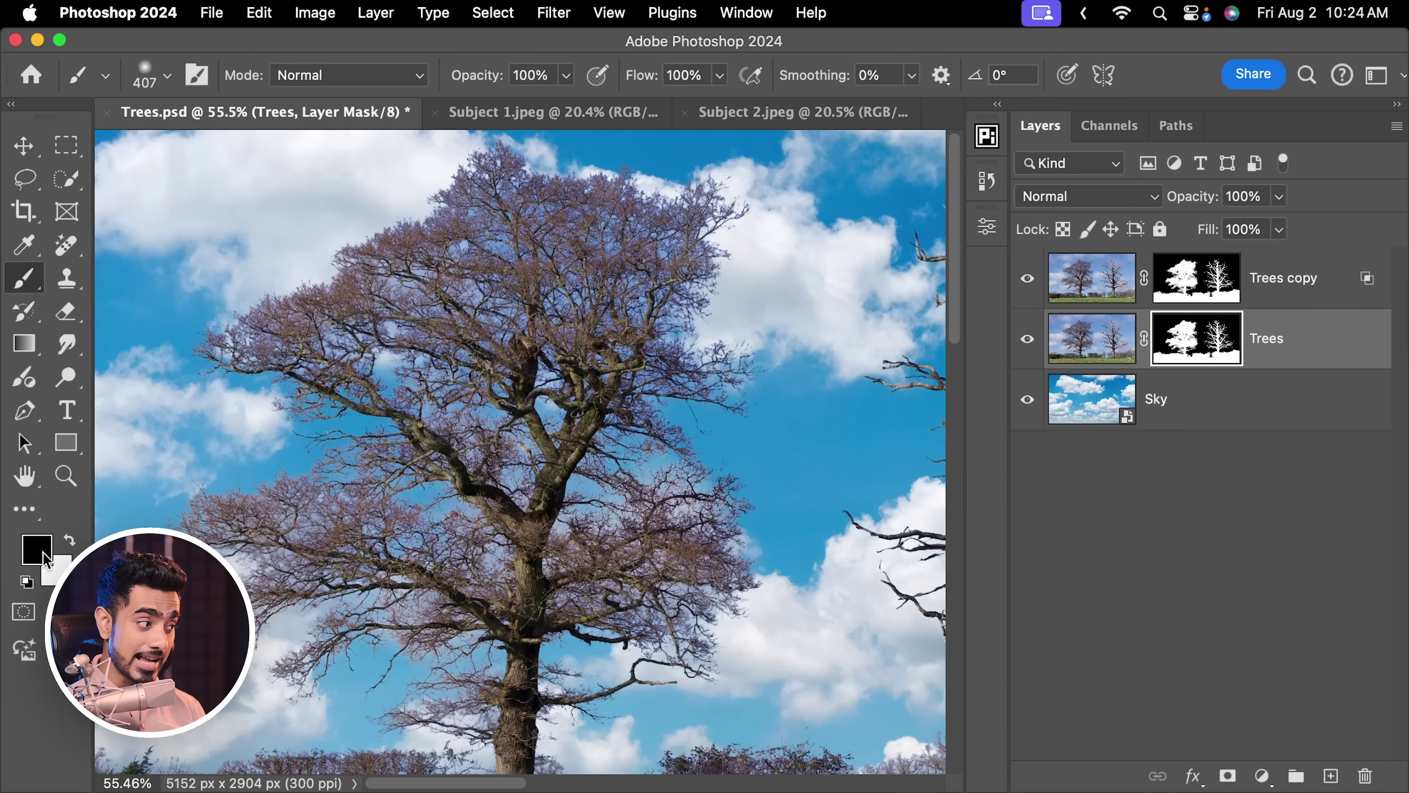
key("bracketright")
key("bracketright")
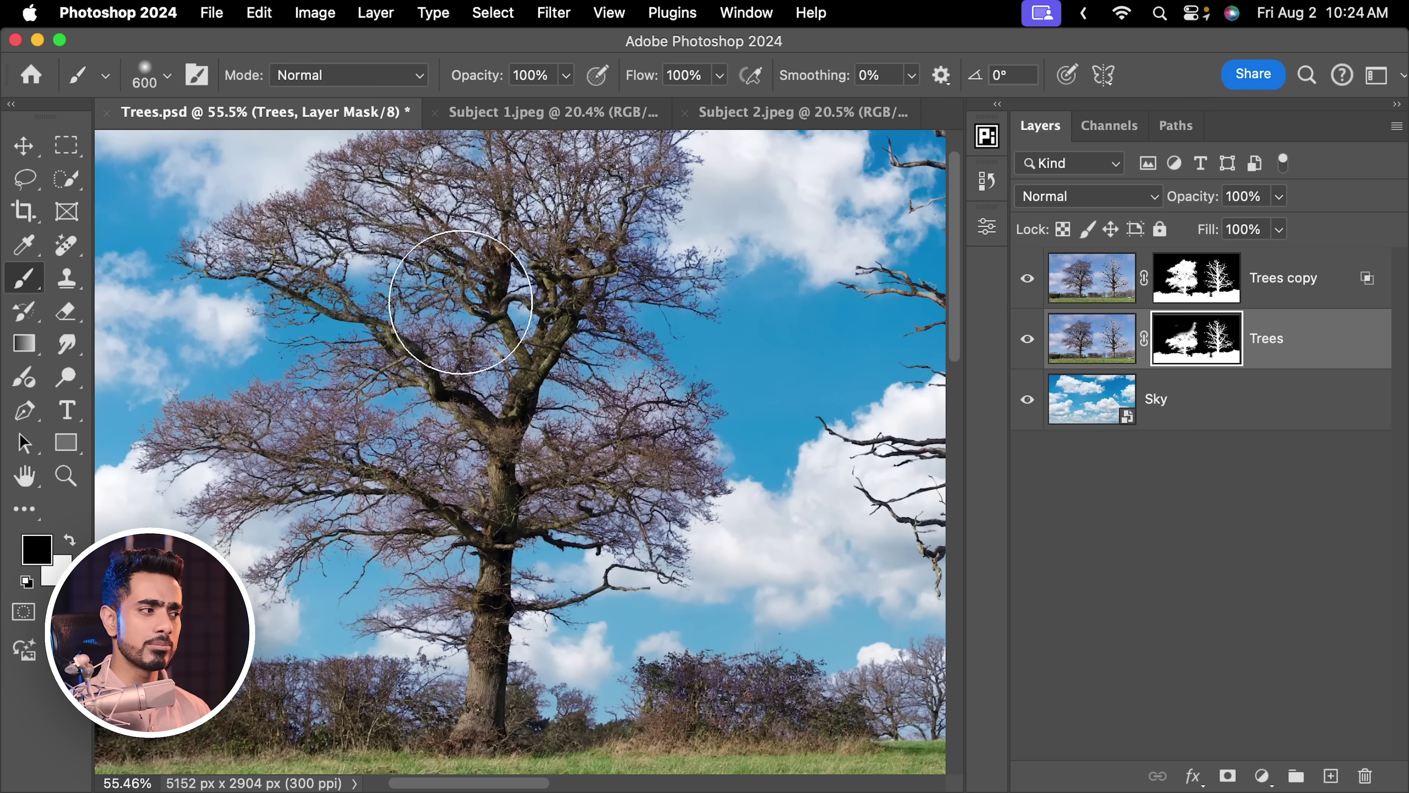
Paint black over the leafy tree's remaining branches on the Trees layer mask with a 500 px brush, leaving its trunk white.
key("bracketleft")
mouse_move(654, 309)
left_mouse_down()
mouse_move(670, 256)
mouse_move(623, 492)
mouse_move(649, 477)
mouse_move(393, 447)
mouse_move(304, 399)
mouse_move(266, 531)
mouse_move(417, 591)
mouse_move(425, 441)
mouse_move(283, 362)
mouse_move(408, 299)
mouse_move(385, 228)
mouse_move(437, 312)
left_mouse_up()
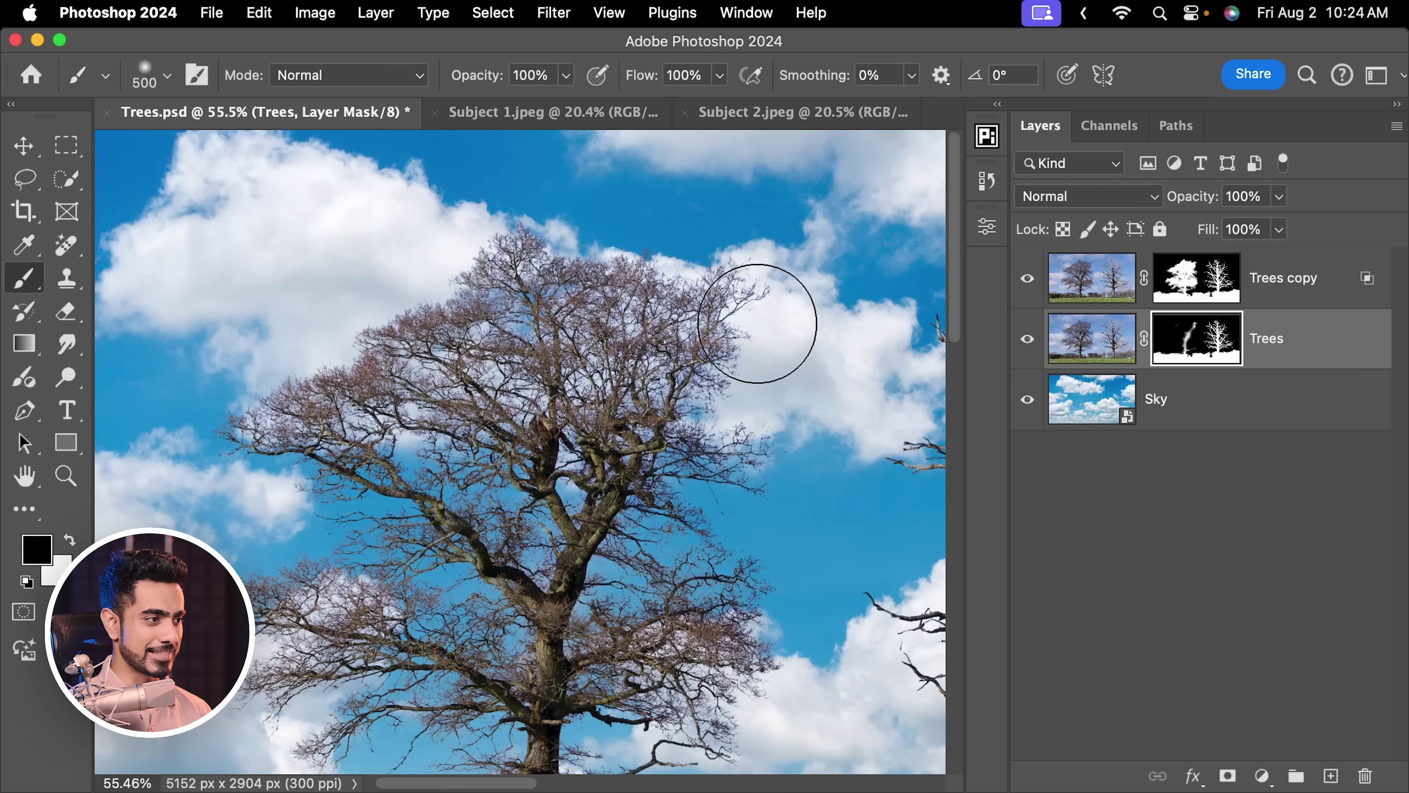
left_click_drag(720, 507, 723, 290)
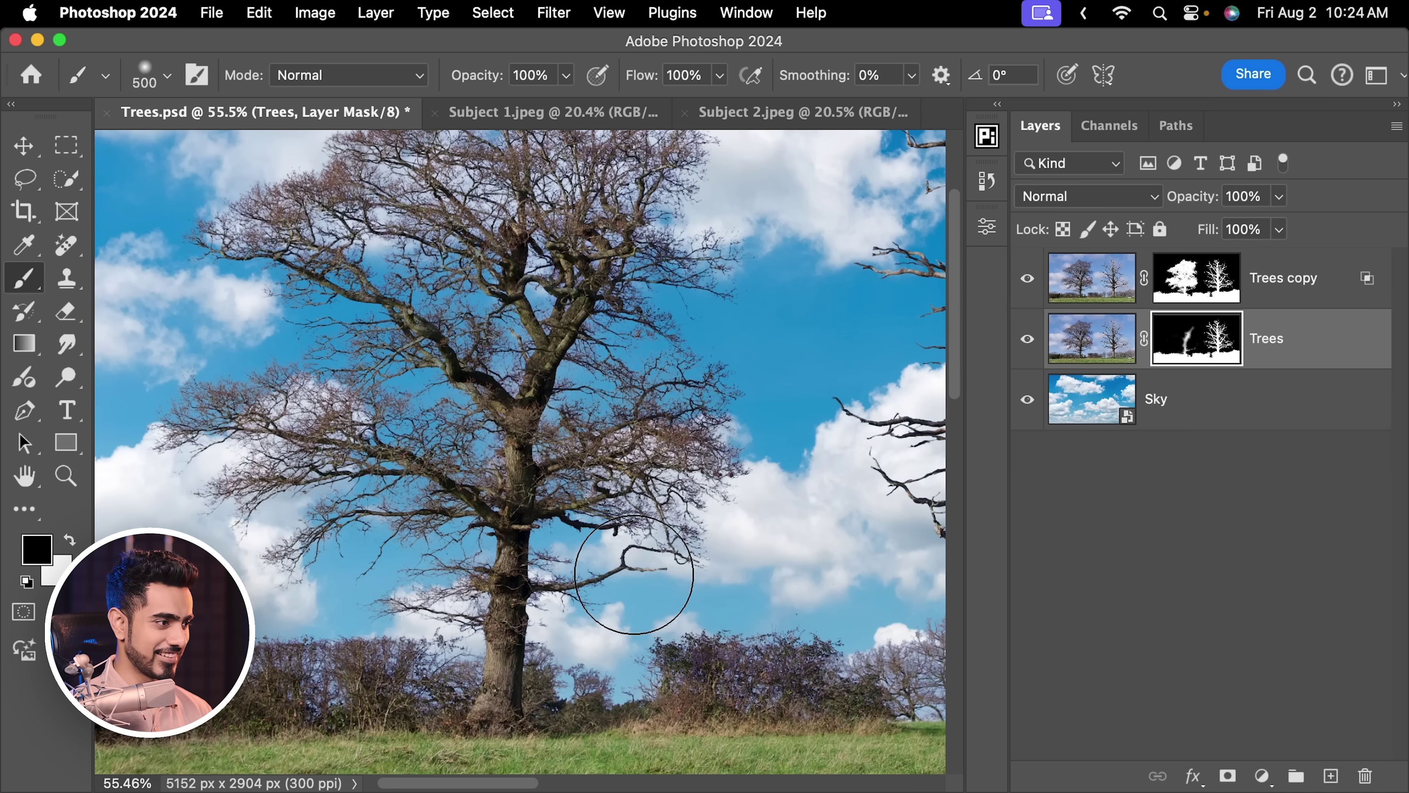
key("super+0")
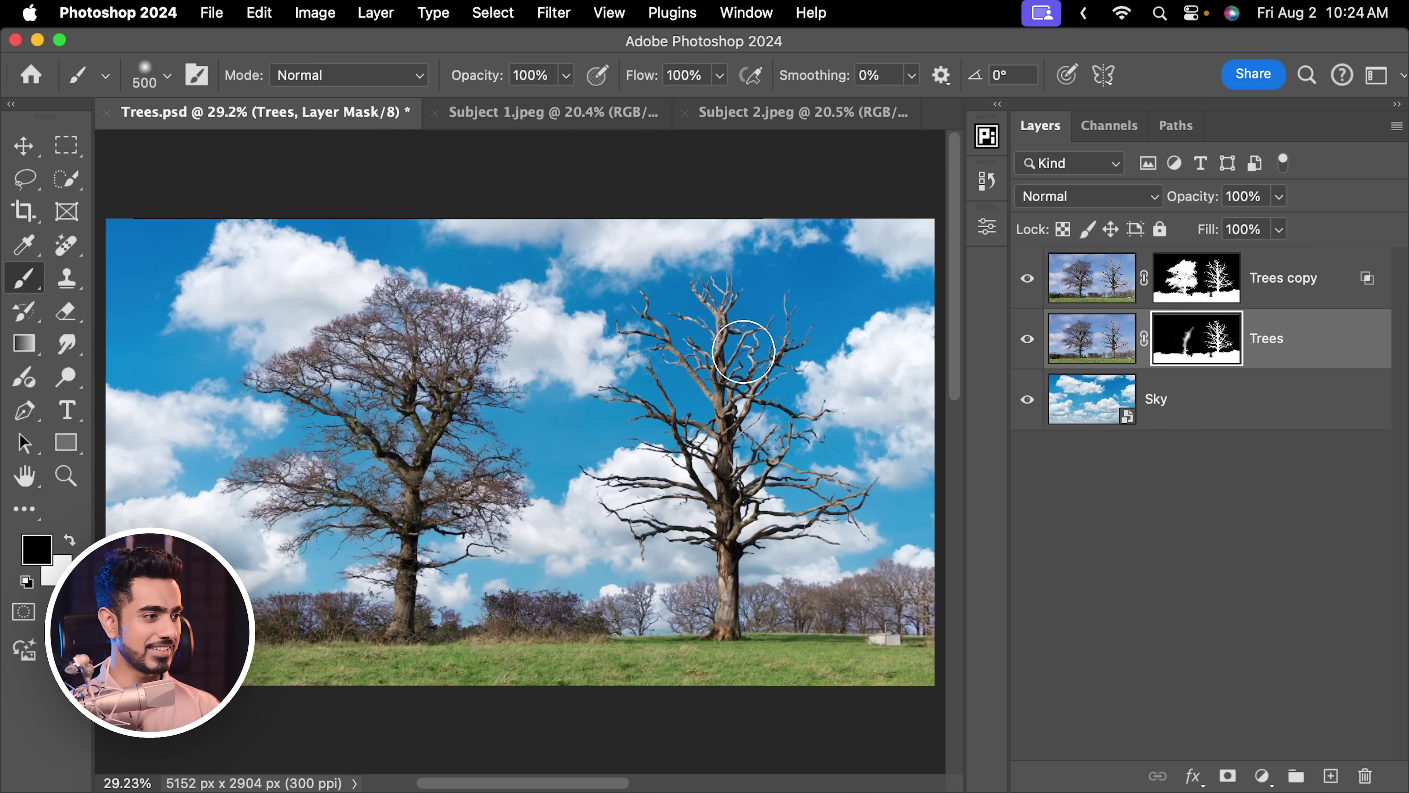